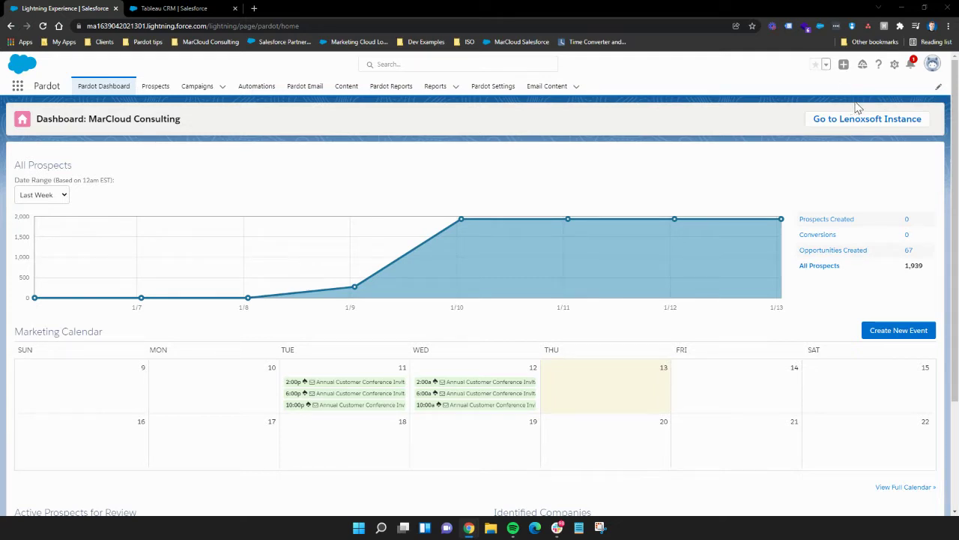
Look through the favorite items available for adding to the Pardot app's navigation bar.
click(938, 90)
click(637, 206)
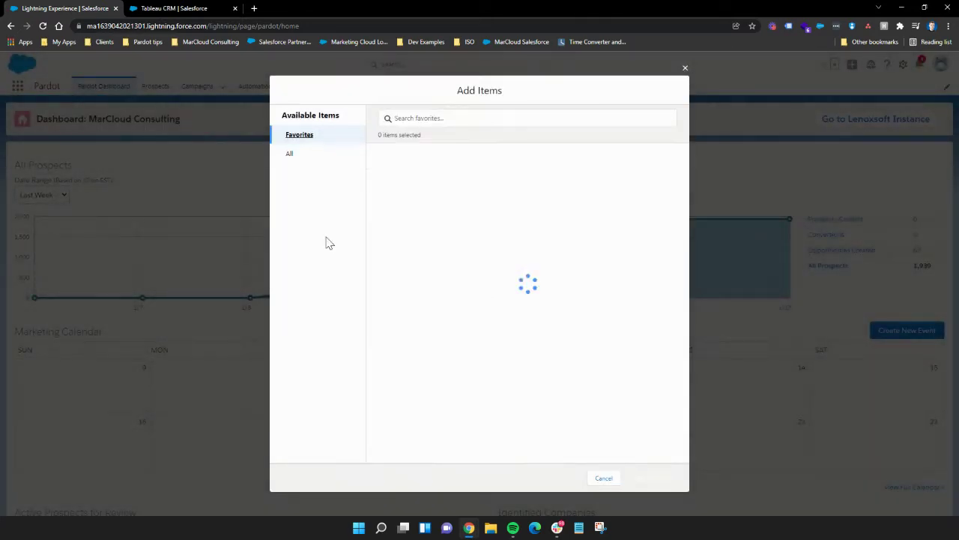
click(685, 68)
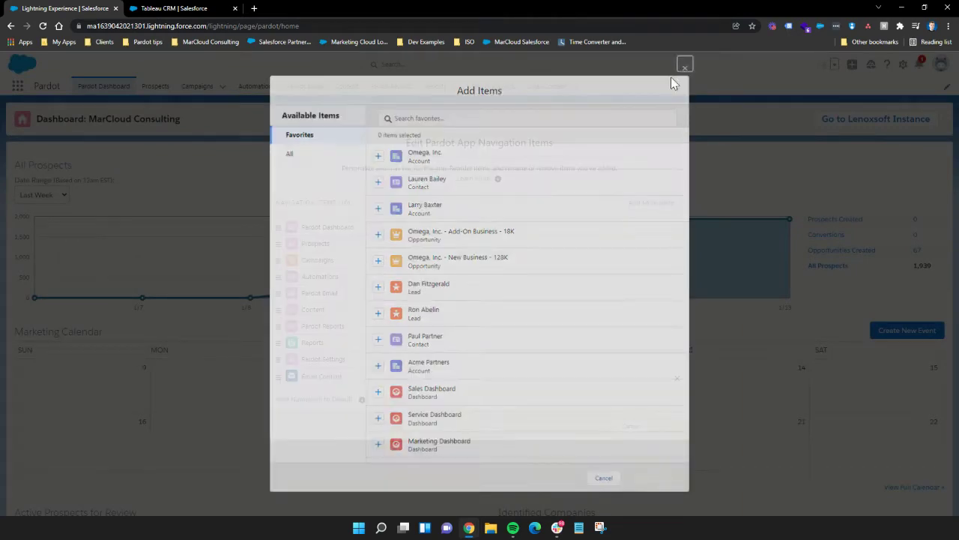
click(684, 124)
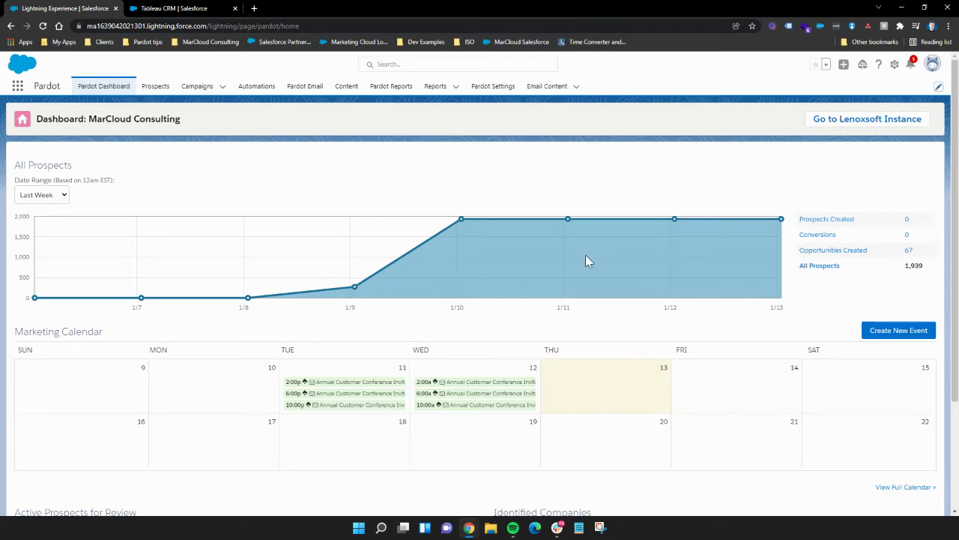
Review the Pardot dashboard's prospects chart, marketing calendar email details, active prospects and identified companies.
scroll(559, 240, down, 1)
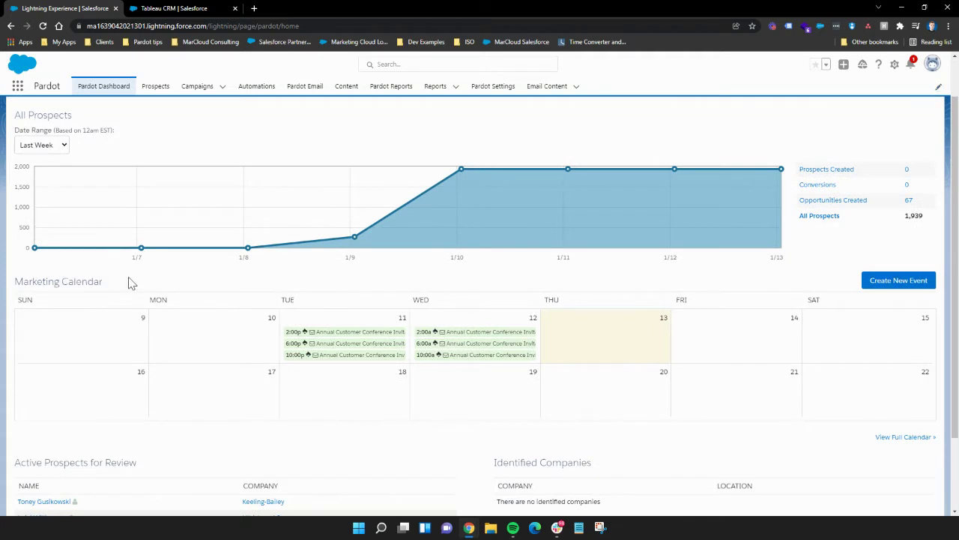
scroll(138, 279, down, 1)
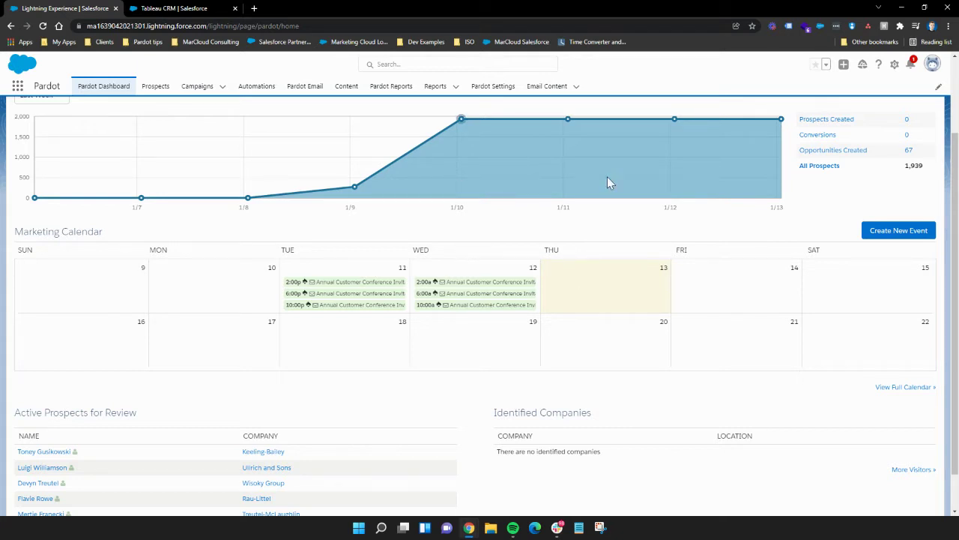
mouse_move(432, 290)
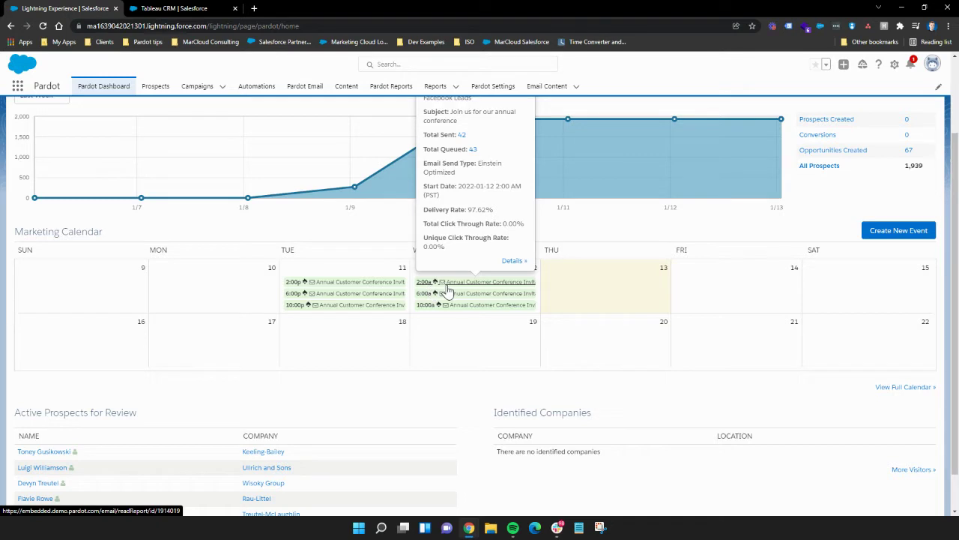
scroll(450, 315, up, 1)
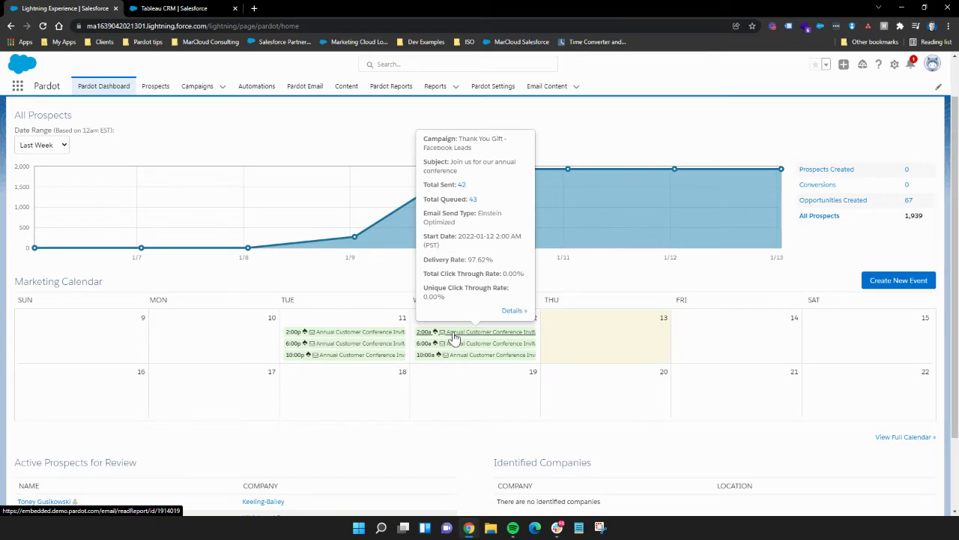
scroll(529, 362, down, 2)
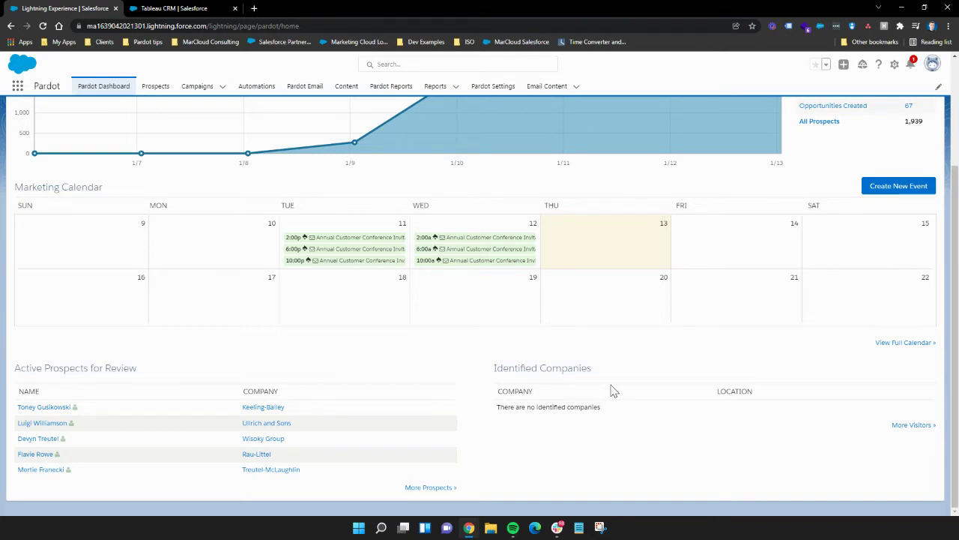
scroll(639, 355, up, 1)
scroll(639, 355, up, 2)
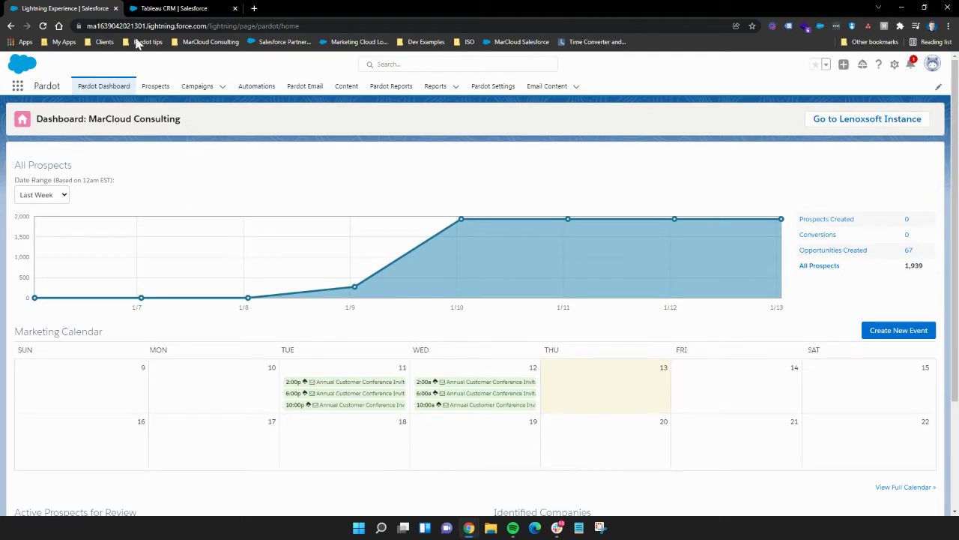
Open the Pardot prospects list and check its column options and its table tools for tagging, listing and exporting.
click(155, 87)
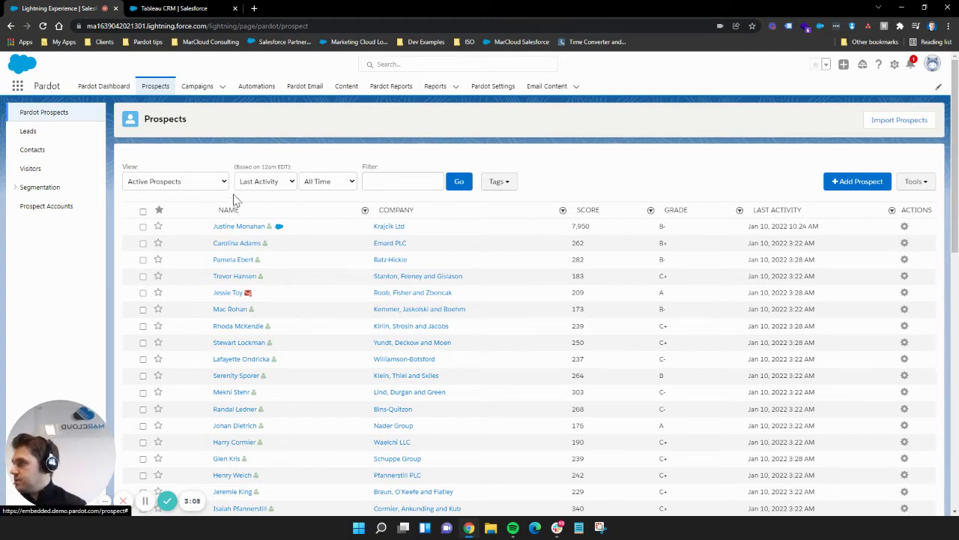
click(363, 217)
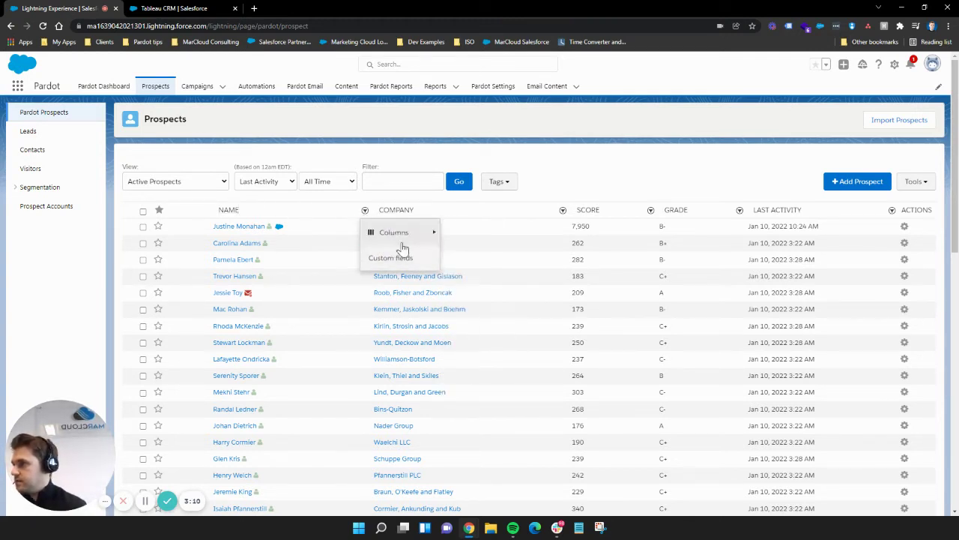
click(609, 192)
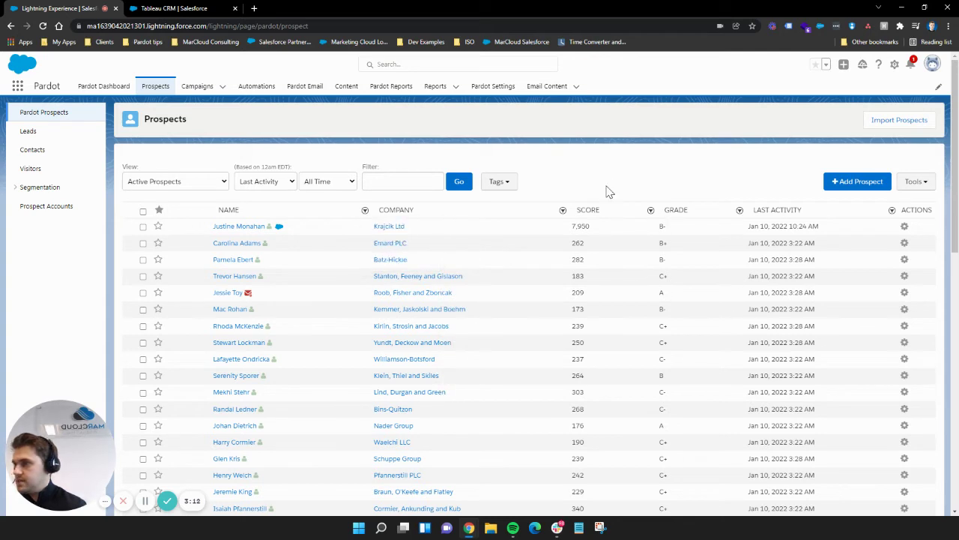
click(915, 182)
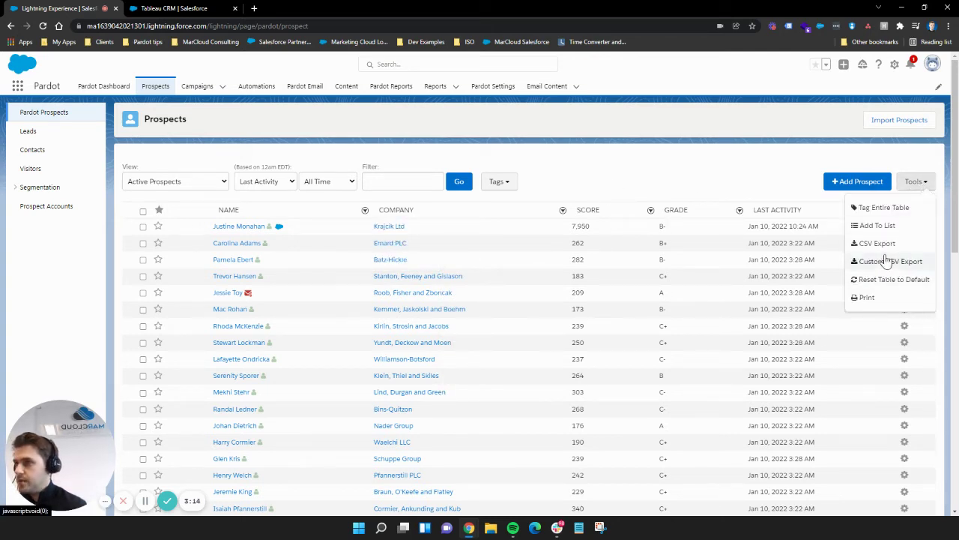
click(696, 175)
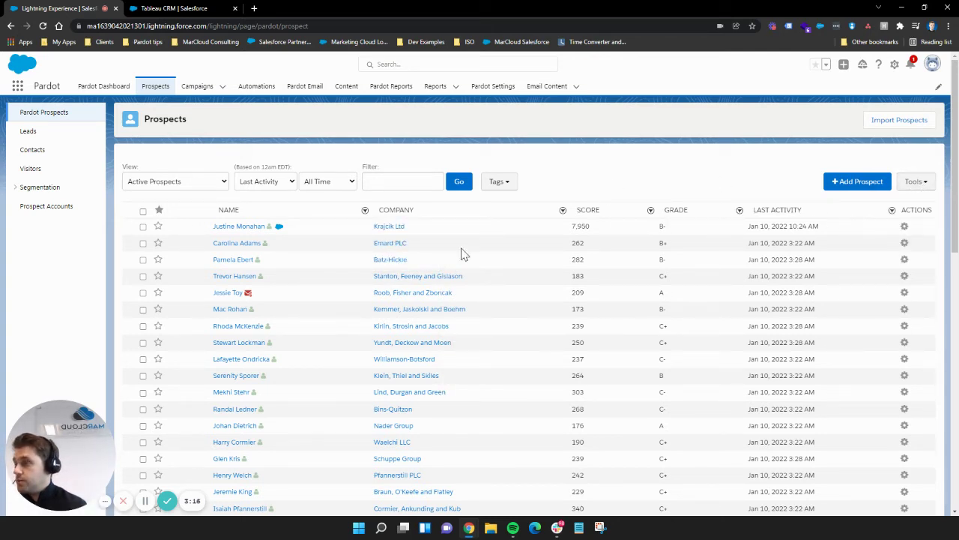
Sort the prospects list by grade with the highest grades first.
drag(568, 229, 653, 228)
click(677, 230)
click(678, 211)
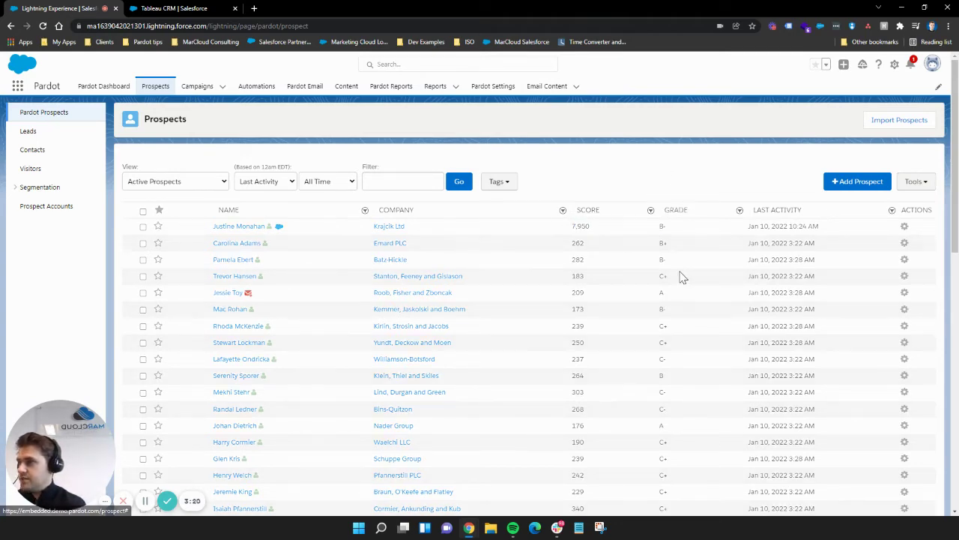
click(672, 214)
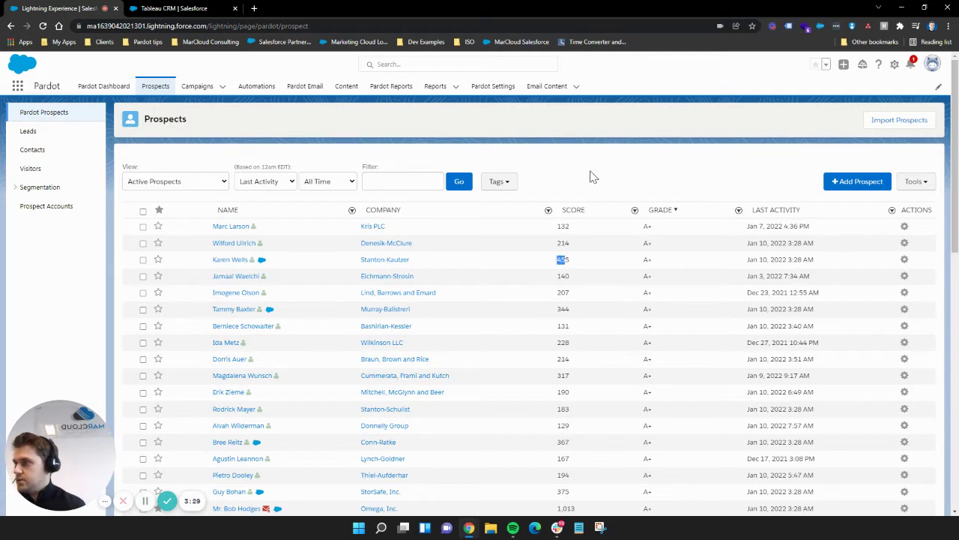
Filter the prospects by part of the contact's surname and open the record of the matching prospect at Torp-Price.
click(388, 181)
text(bl)
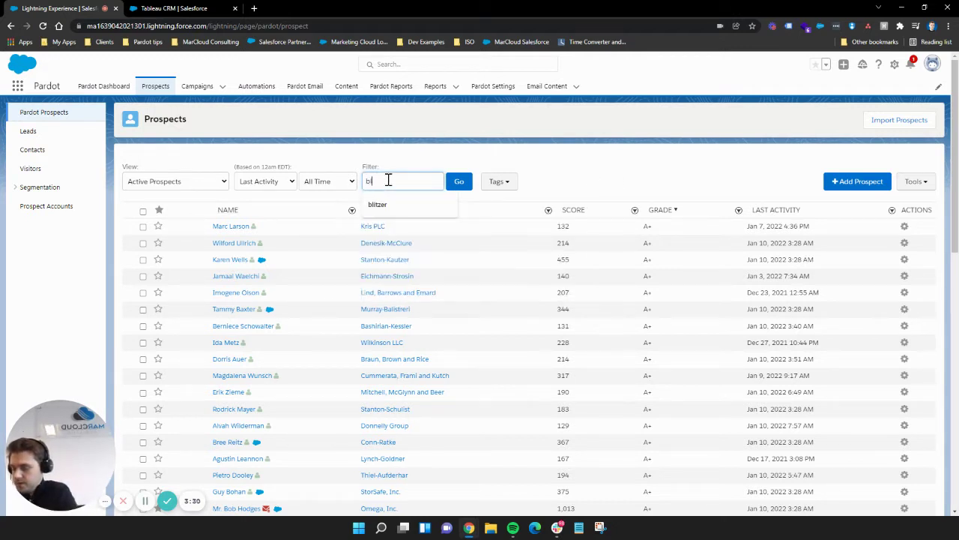
text(itz)
key(Return)
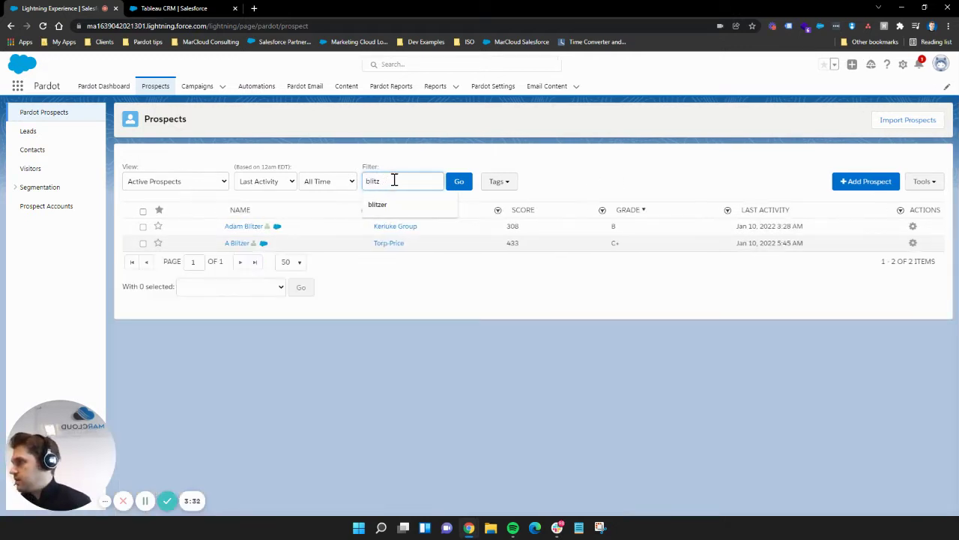
click(236, 245)
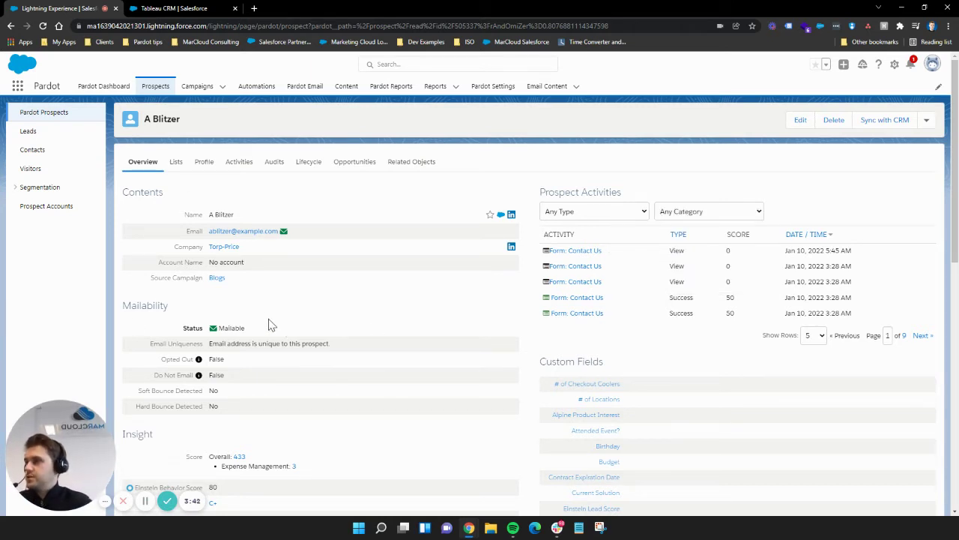
Check a form activity's details and the Mailability section on the prospect's overview.
mouse_move(592, 251)
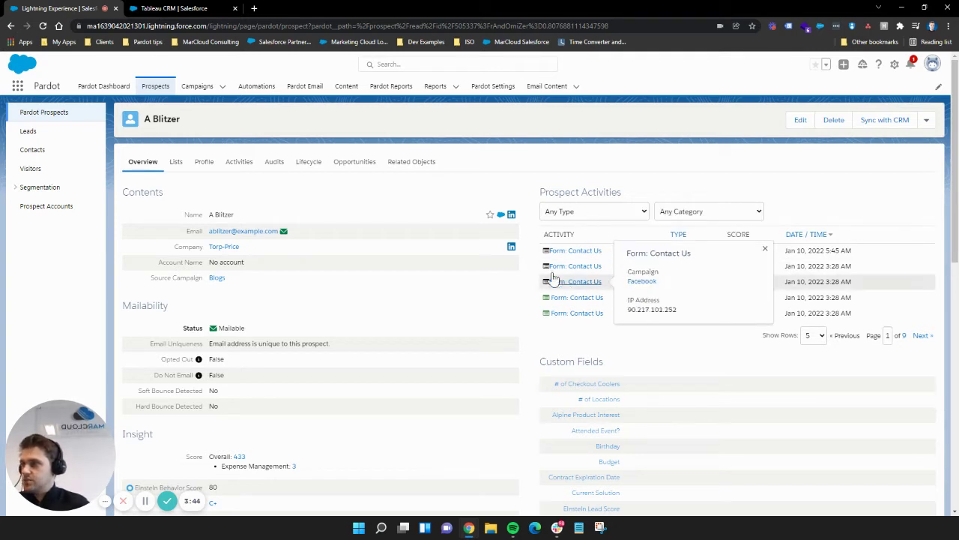
scroll(353, 304, down, 1)
drag(125, 255, 203, 259)
click(217, 264)
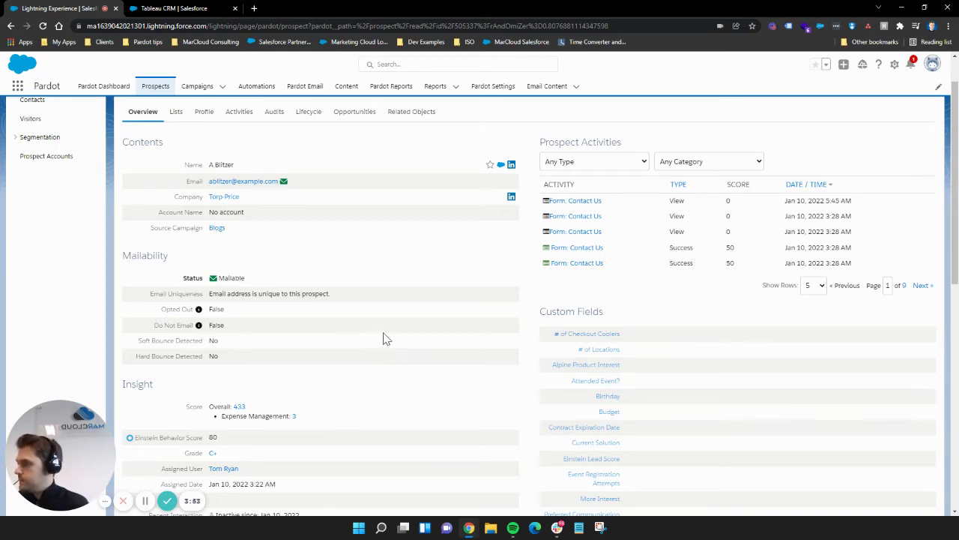
Examine the Insight section's overall score, Expense Management category score and Einstein Behavior Score.
scroll(375, 337, down, 2)
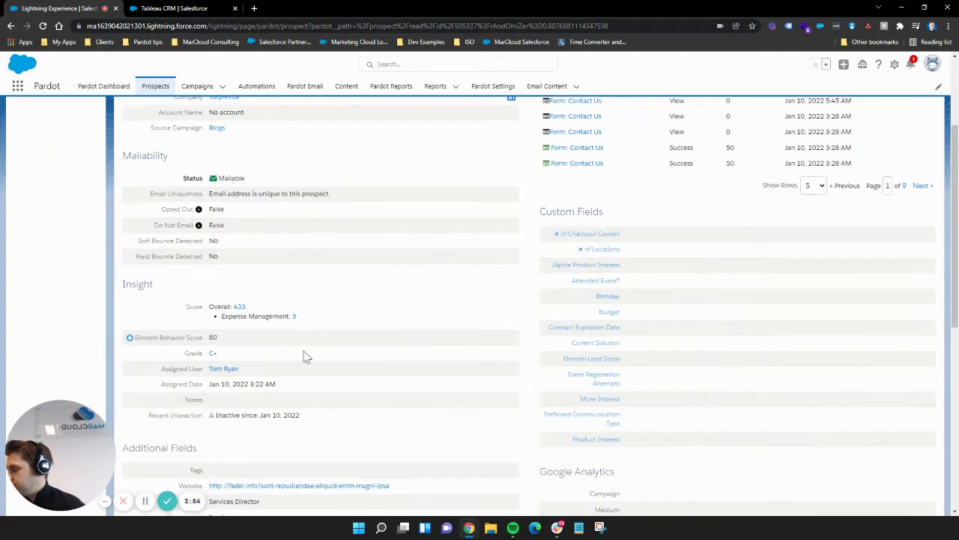
scroll(214, 333, down, 1)
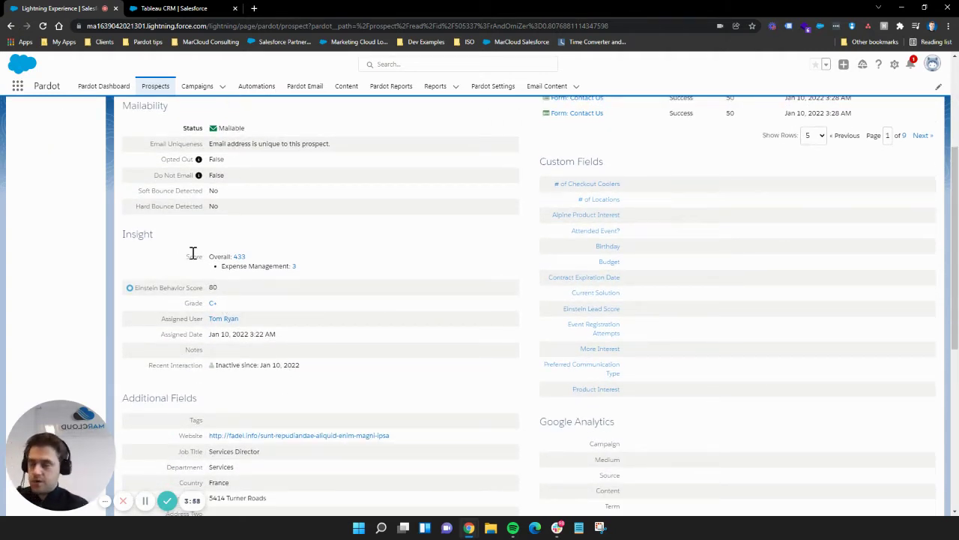
drag(310, 267, 221, 270)
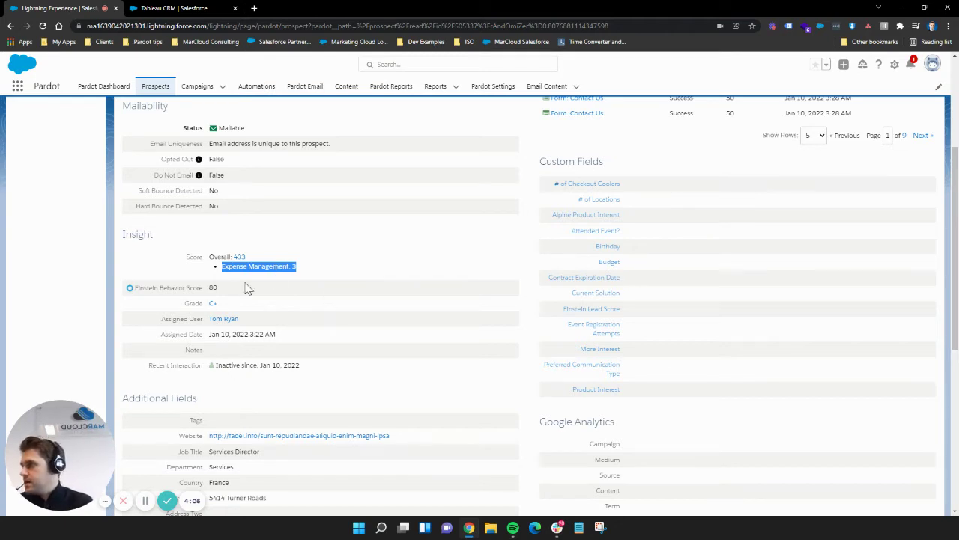
click(161, 289)
drag(143, 288, 235, 294)
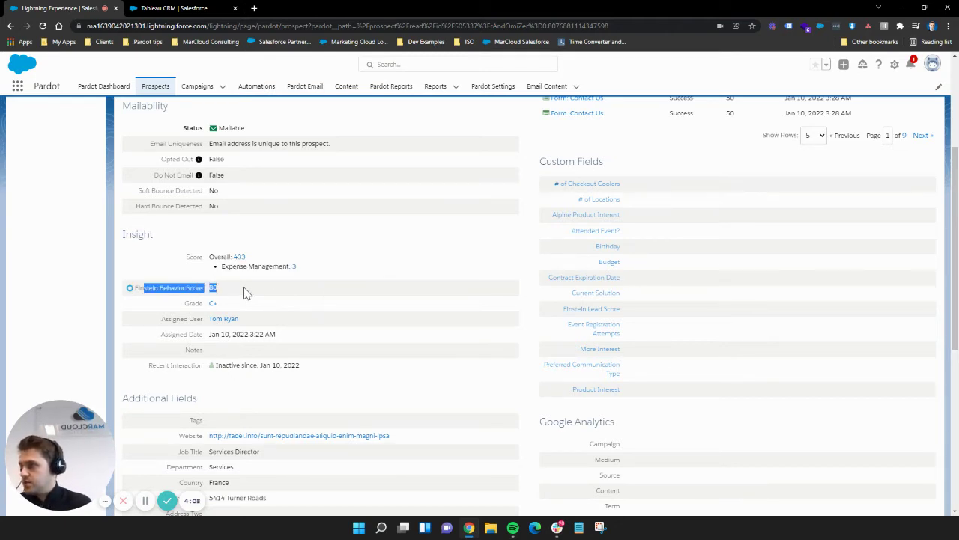
click(252, 288)
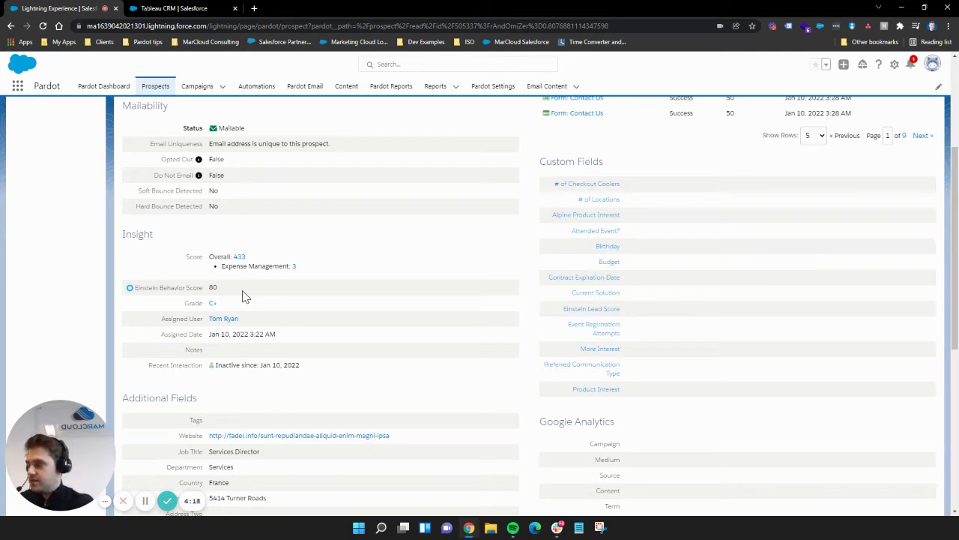
double_click(214, 287)
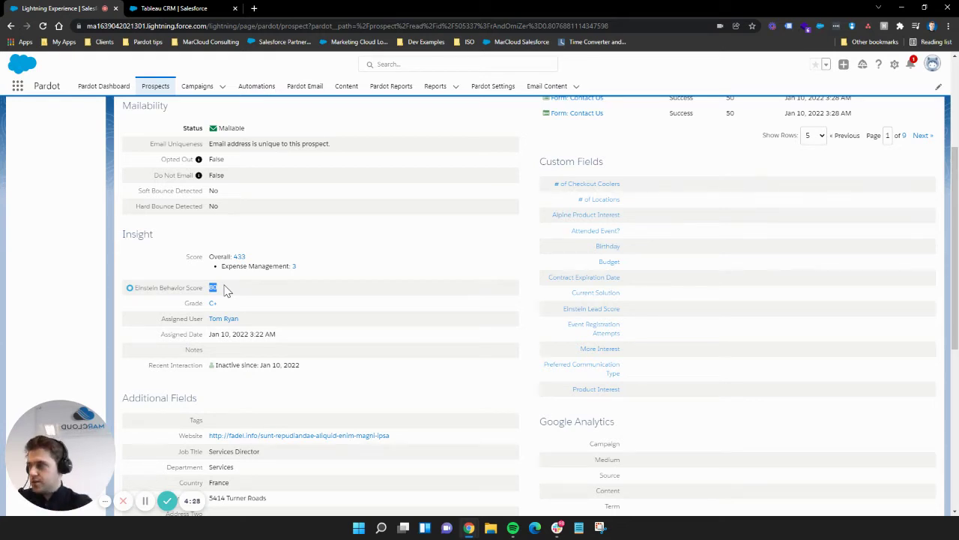
Examine the Prospect Activities list of form views and submissions on the prospect's overview.
scroll(281, 300, up, 1)
click(359, 320)
scroll(233, 377, up, 1)
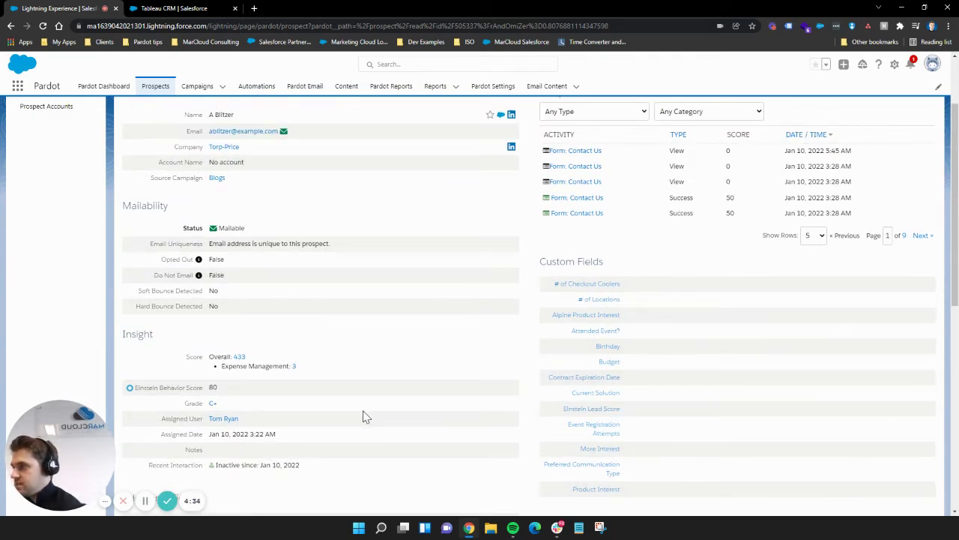
scroll(399, 326, up, 2)
drag(538, 192, 659, 193)
click(633, 252)
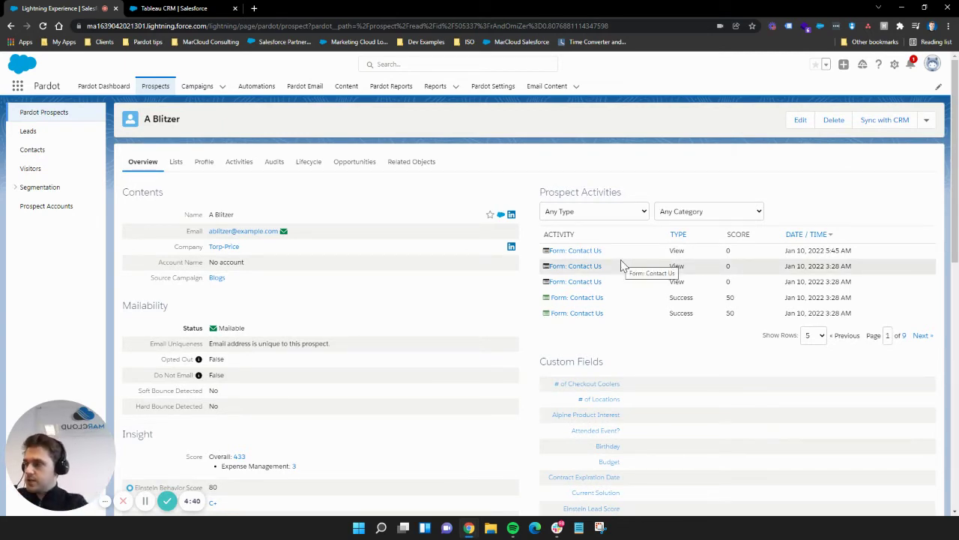
drag(543, 194, 590, 188)
click(542, 227)
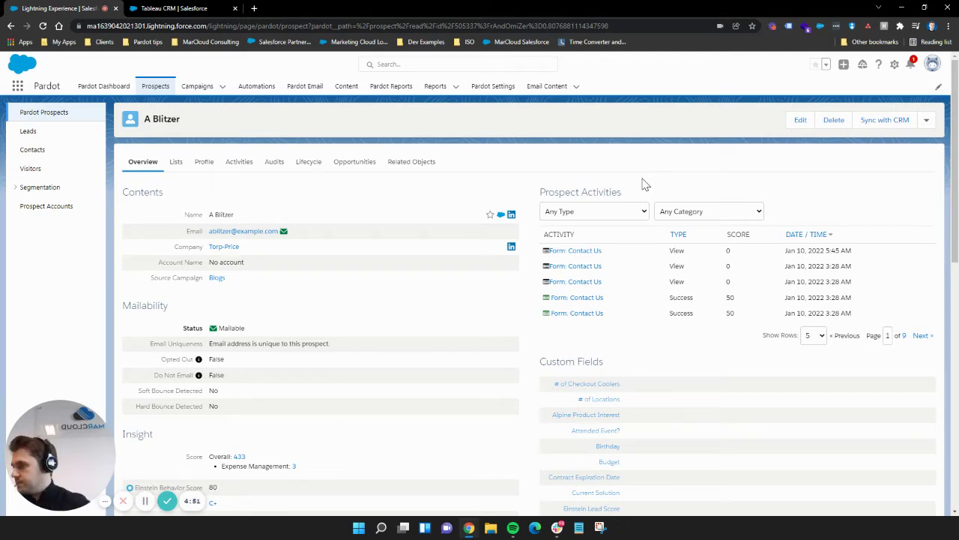
Review the Custom Fields and Additional Fields sections of the prospect record.
scroll(659, 224, down, 1)
scroll(640, 394, down, 1)
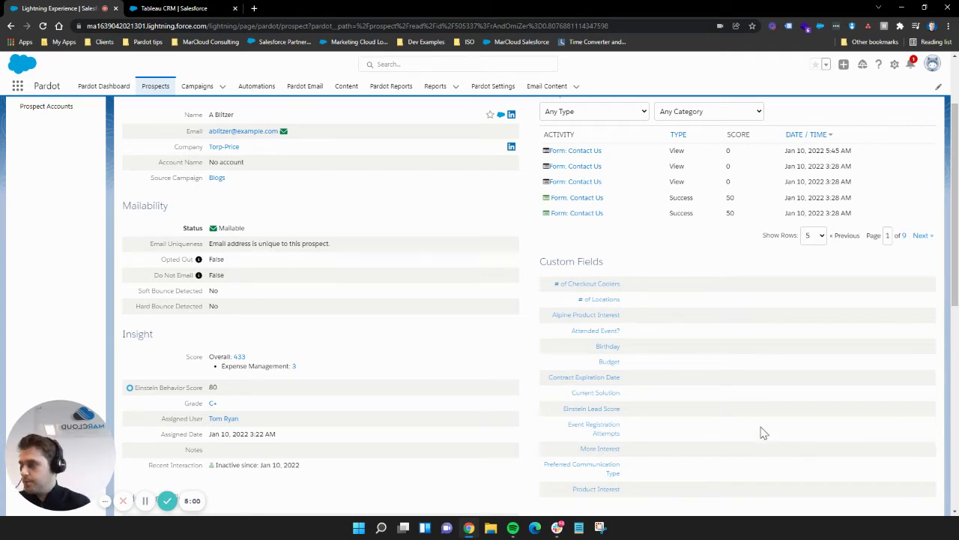
scroll(750, 431, down, 3)
scroll(380, 387, down, 3)
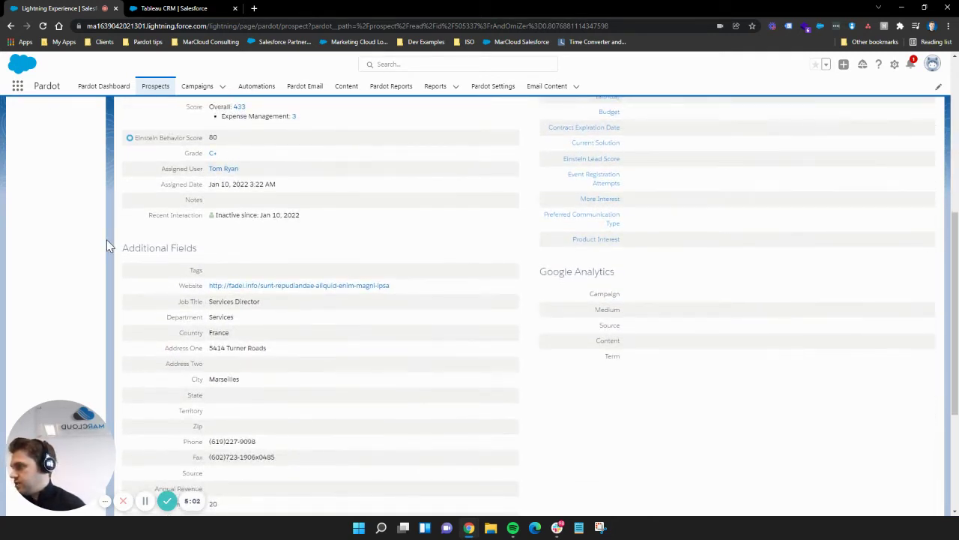
scroll(223, 280, down, 1)
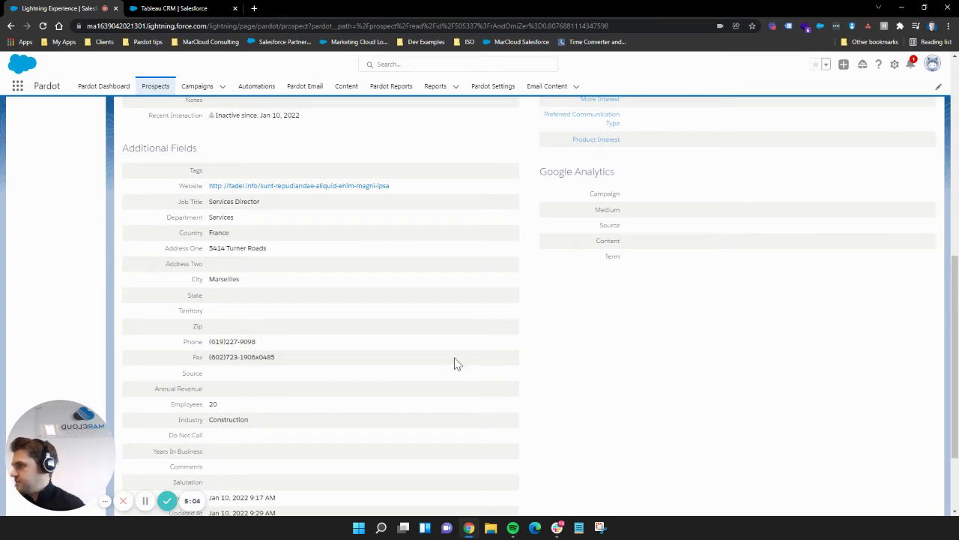
Examine the Google Analytics fields of the prospect record, from Campaign through Term, and return to the record's header.
scroll(562, 378, up, 1)
drag(544, 219, 642, 227)
click(644, 225)
drag(623, 307, 583, 243)
click(679, 262)
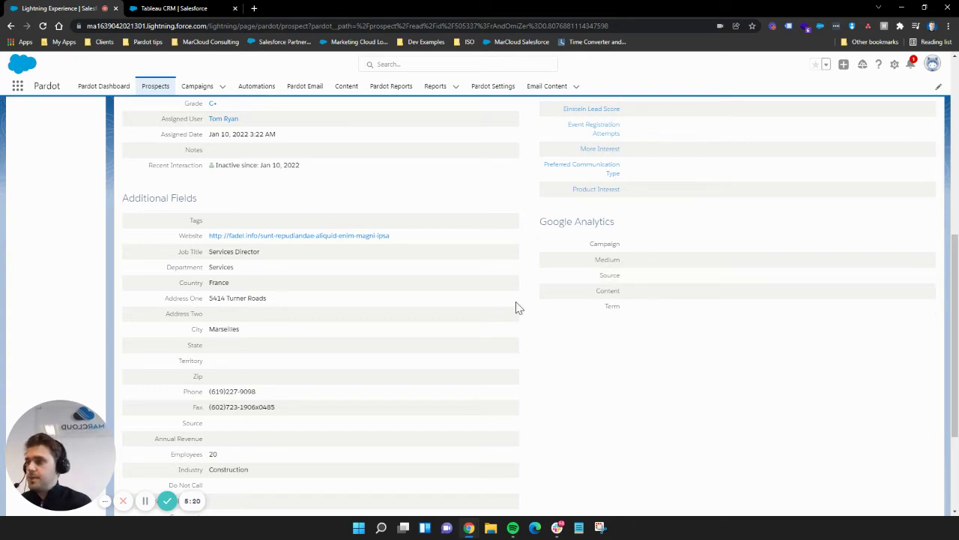
scroll(537, 309, up, 5)
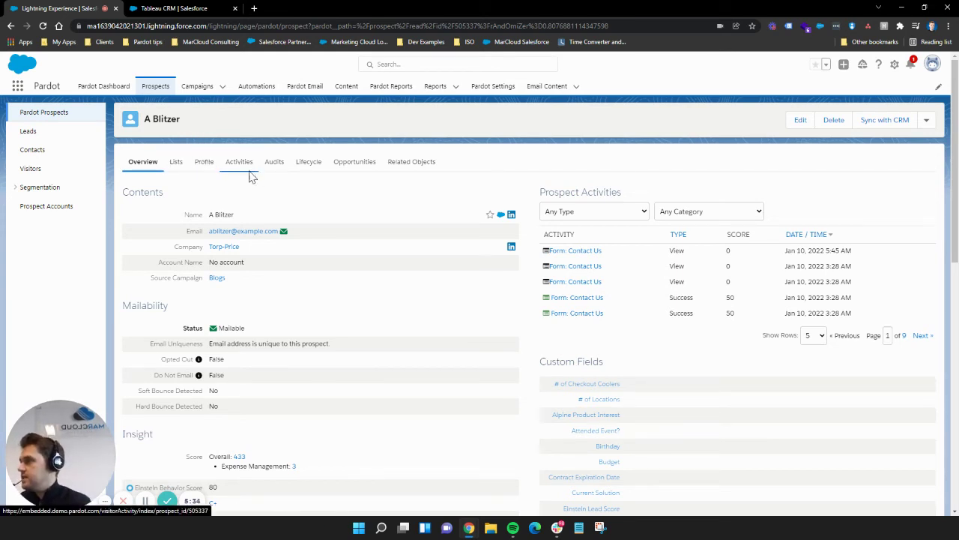
Open the prospect's audits and examine the source of the Einstein Behavior Score change.
click(275, 163)
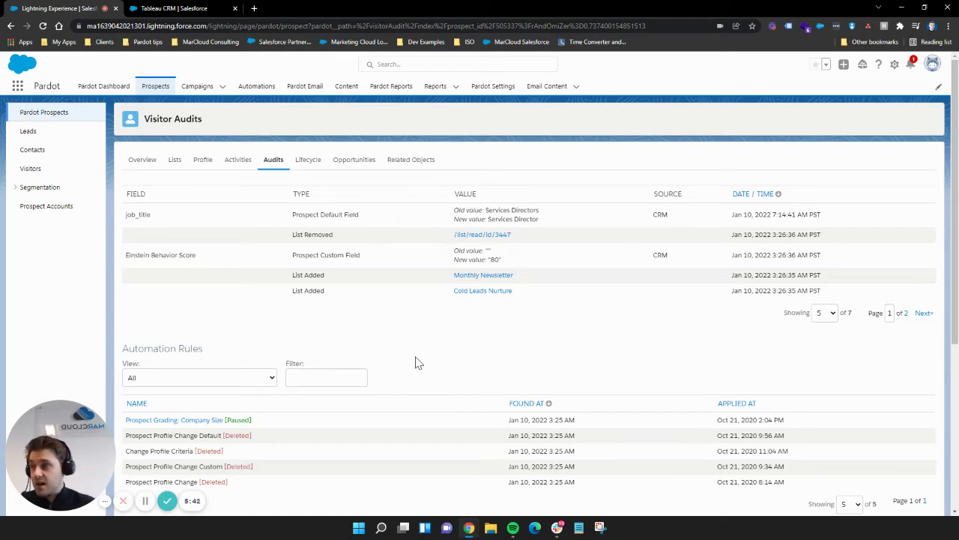
double_click(660, 255)
click(649, 264)
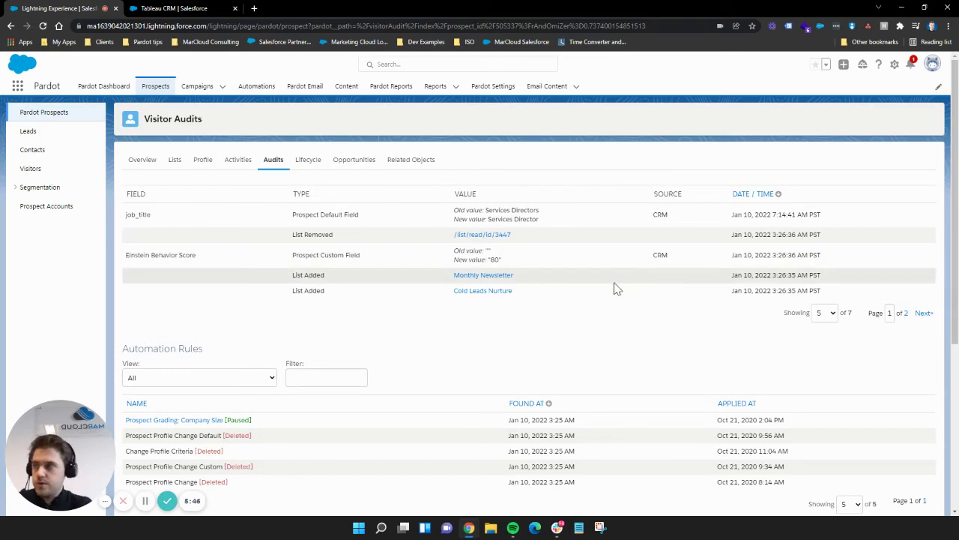
drag(667, 255, 638, 255)
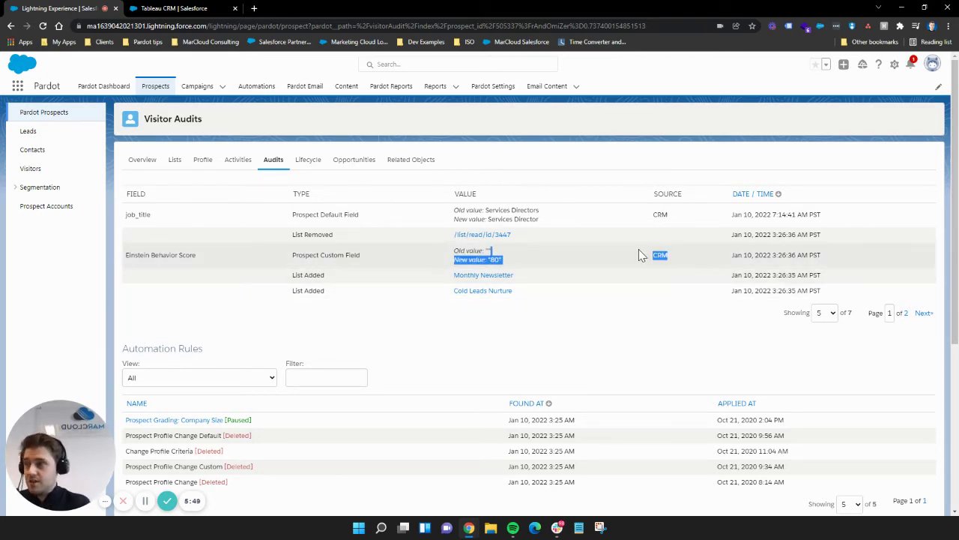
click(638, 255)
Review the Automation Rules and Engagement Studio Programs listed in the prospect's audits.
scroll(231, 292, down, 2)
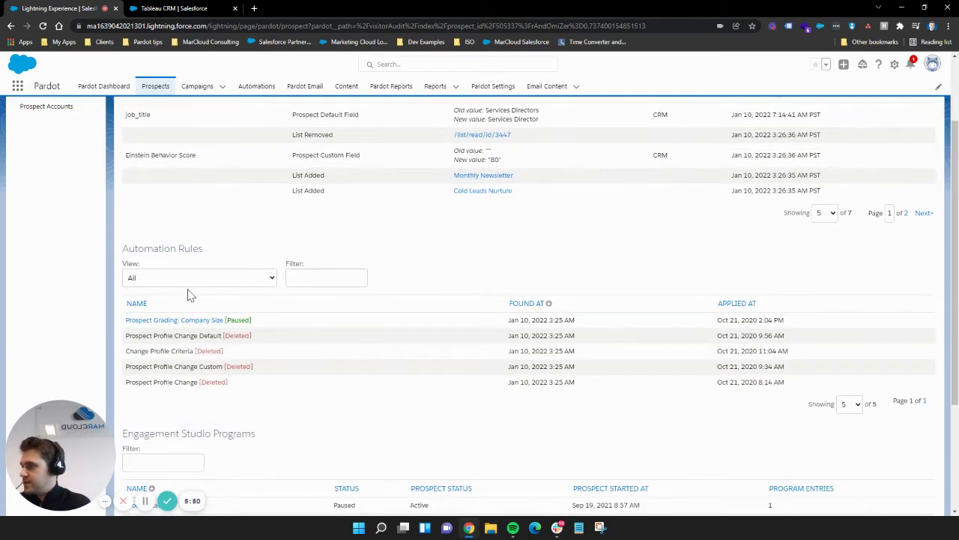
scroll(188, 287, down, 1)
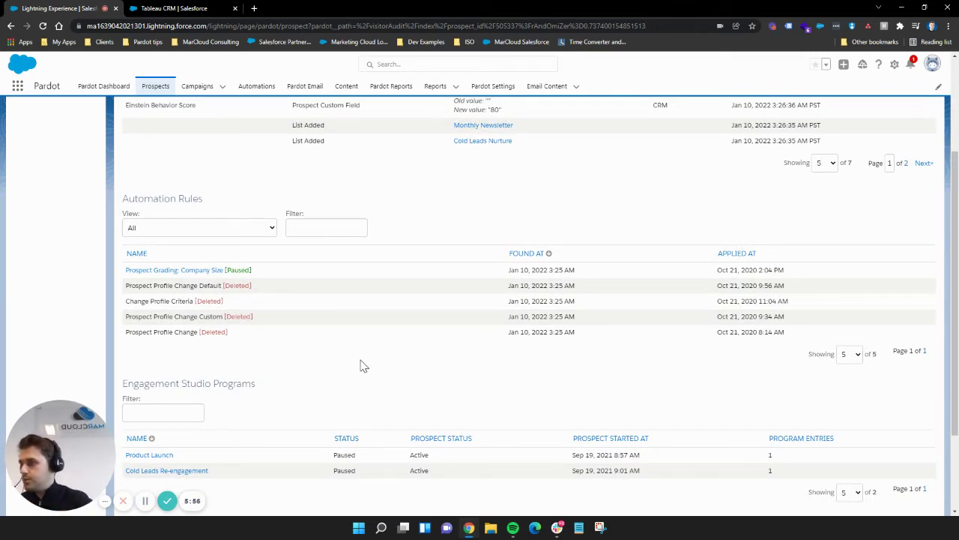
scroll(360, 366, up, 3)
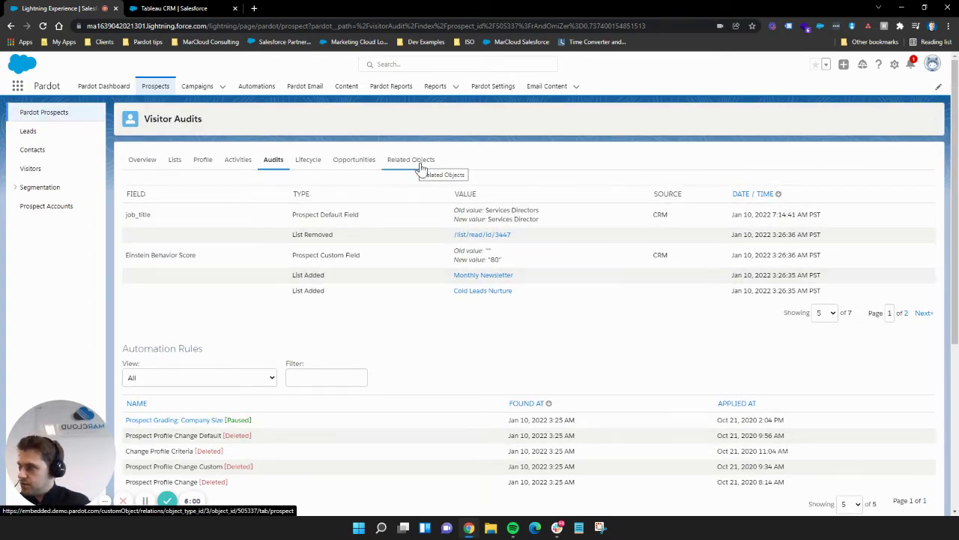
View the prospect's opportunities and the lifecycle report of the prospect's score over time.
click(354, 160)
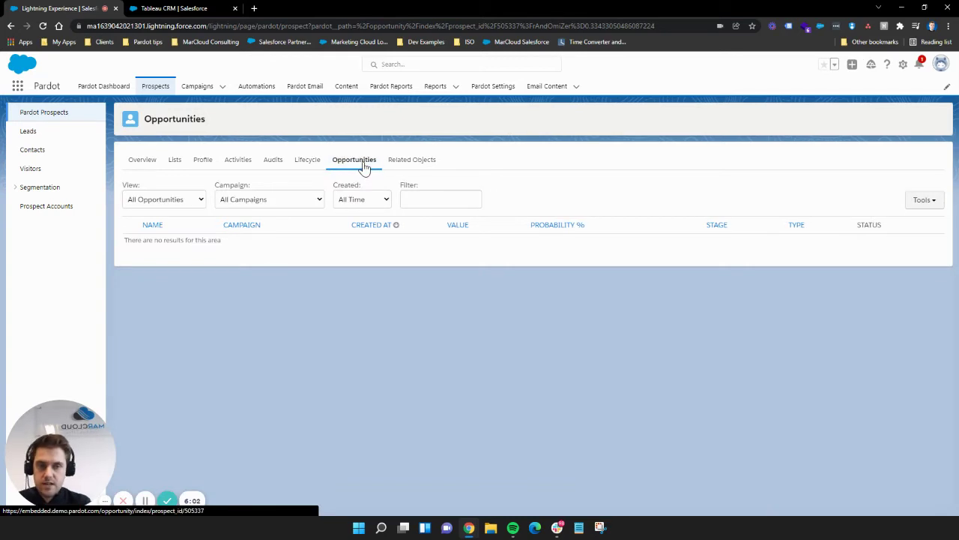
click(305, 159)
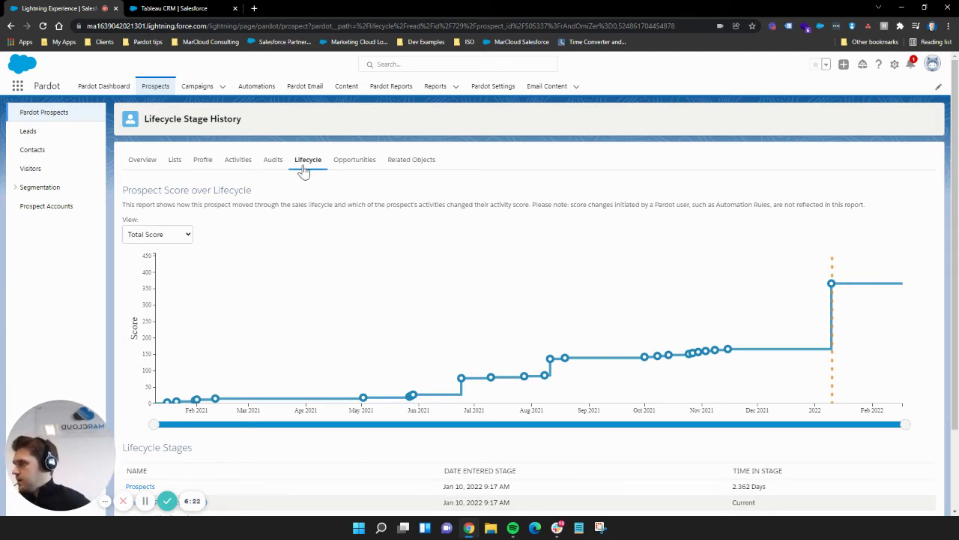
View the recently viewed campaigns, and open the Kerluke Group prospect's record to examine its Source Campaign.
click(197, 88)
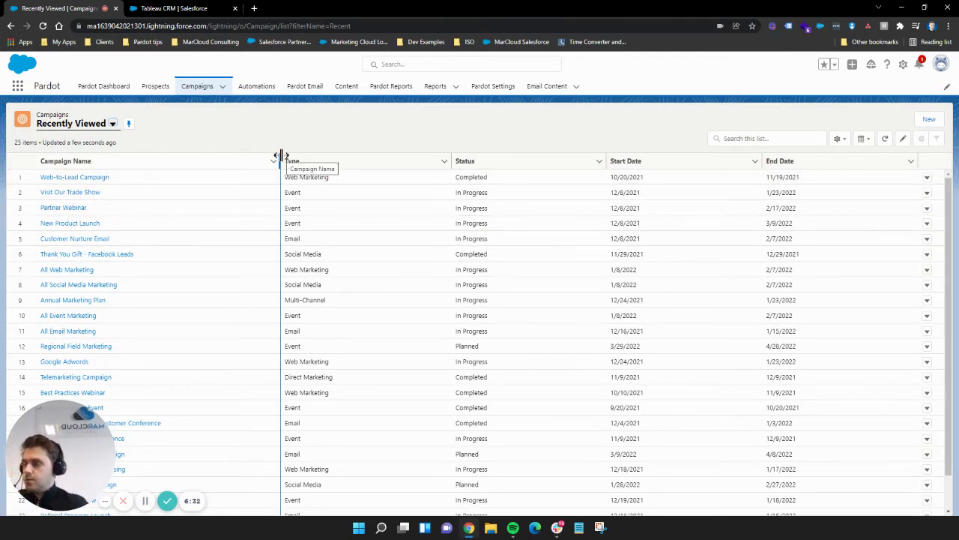
click(155, 87)
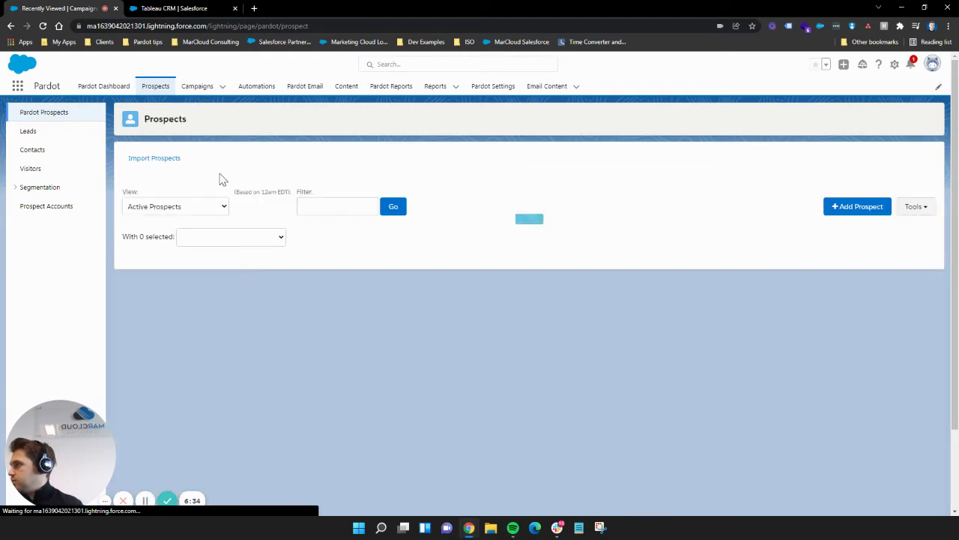
click(253, 226)
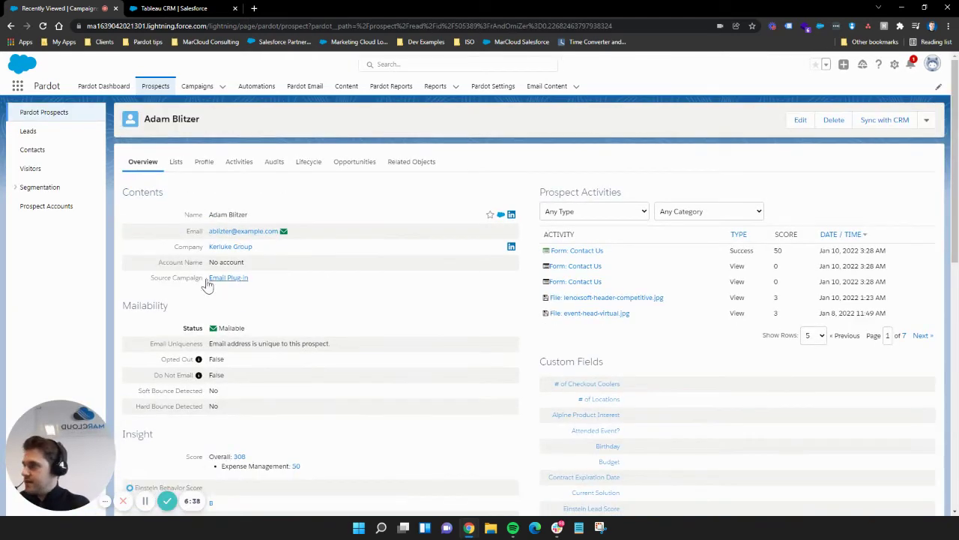
drag(152, 278, 271, 285)
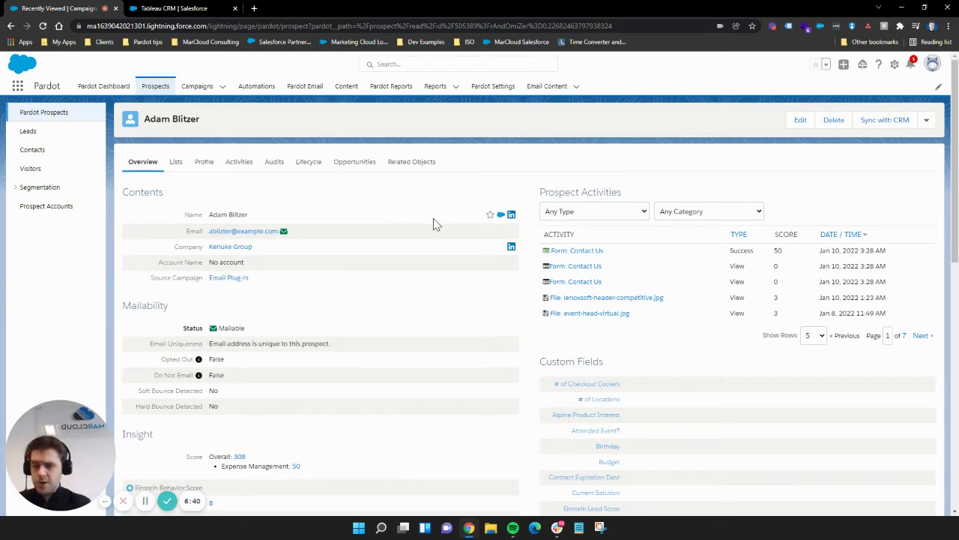
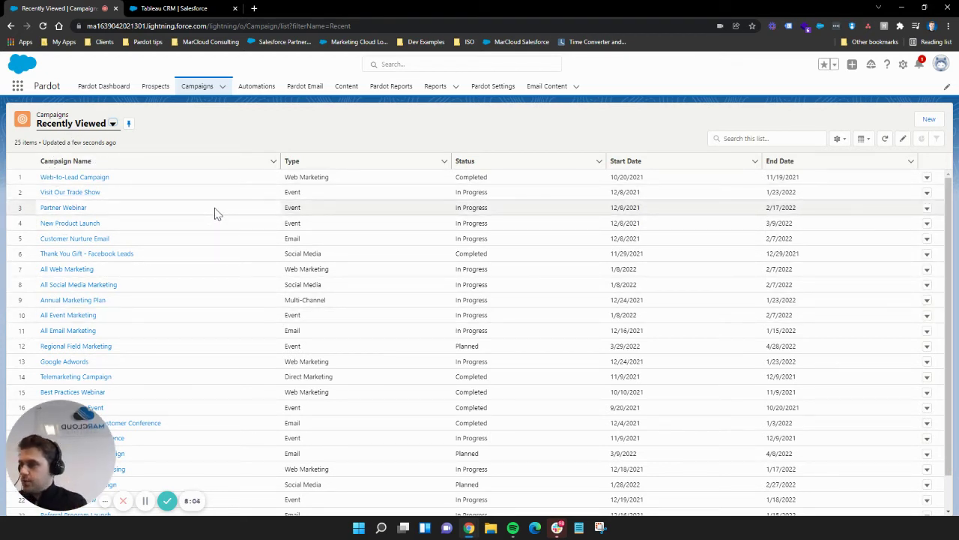
Open the Top of Mind engagement program from Engagement Studio and inspect its report flow.
click(255, 92)
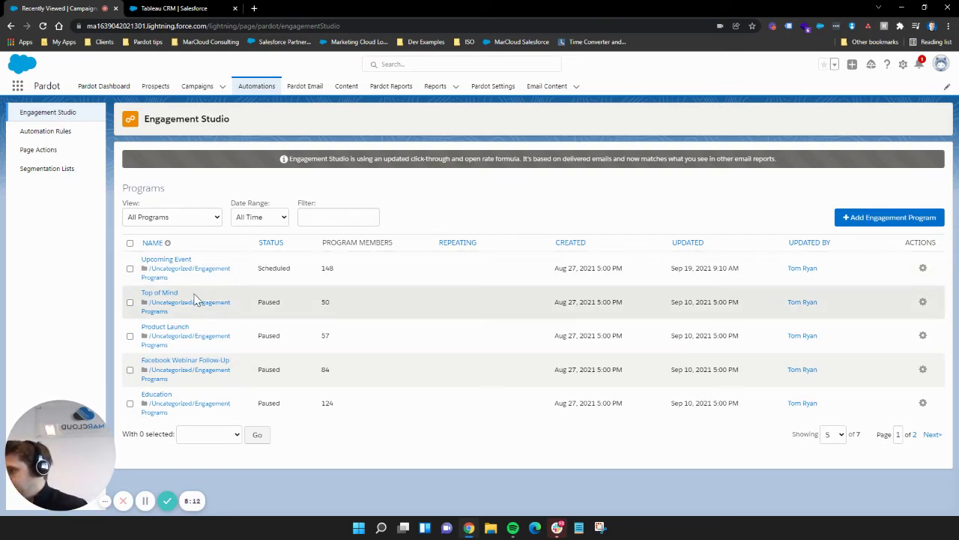
click(159, 294)
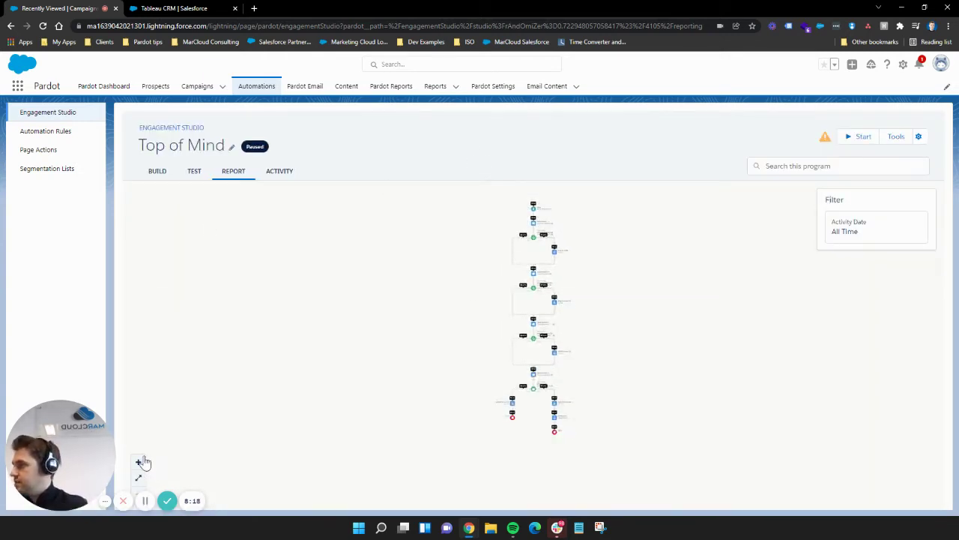
click(139, 462)
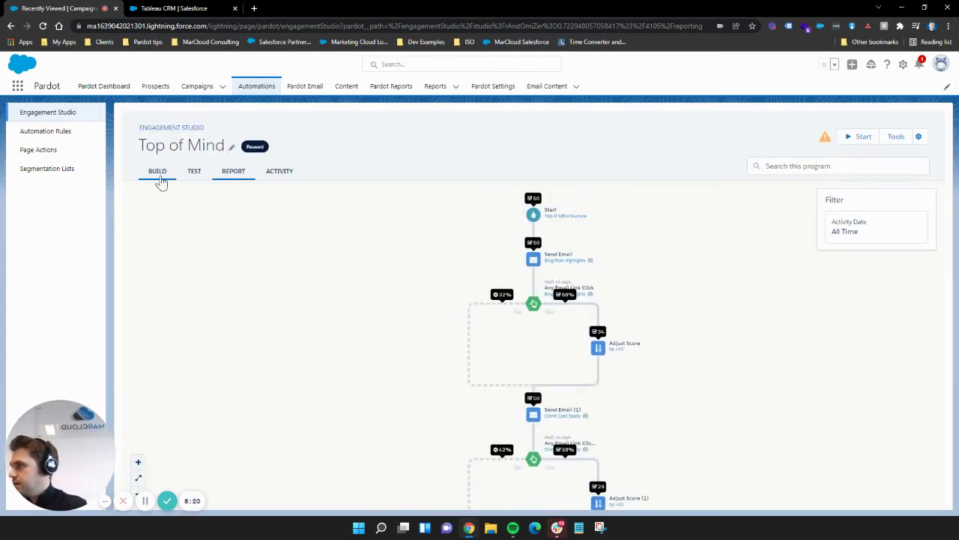
Switch the Top of Mind program to its build view and examine the flow from the Start step.
click(159, 174)
click(138, 477)
click(140, 461)
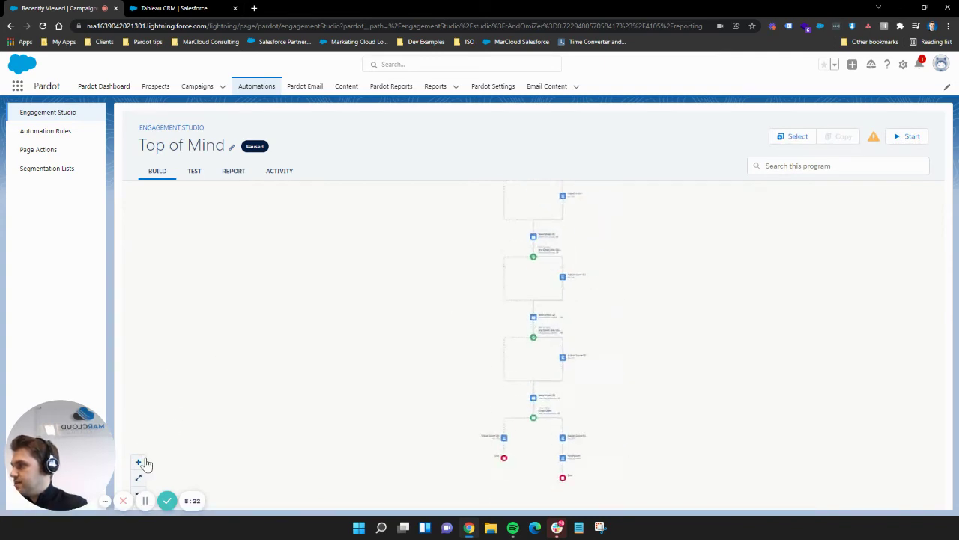
click(140, 462)
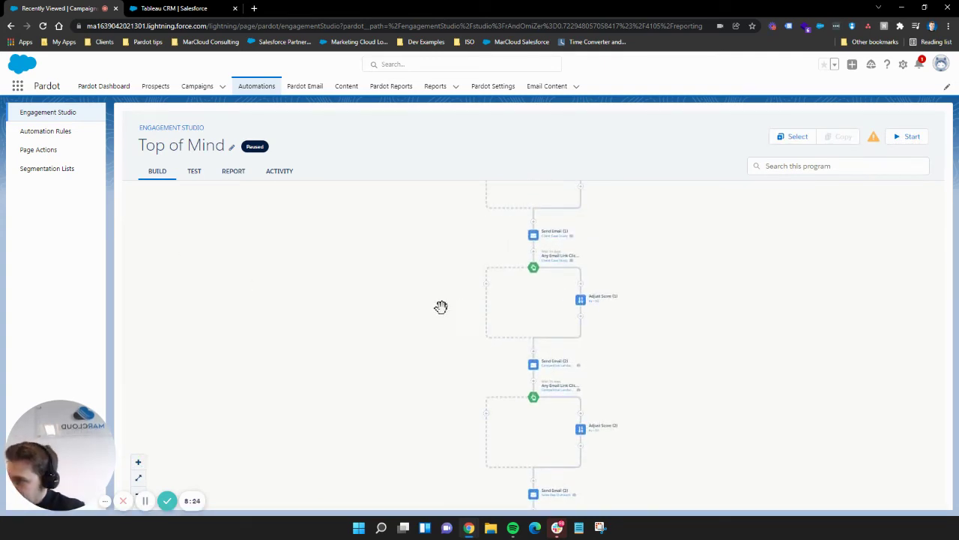
scroll(440, 238, up, 3)
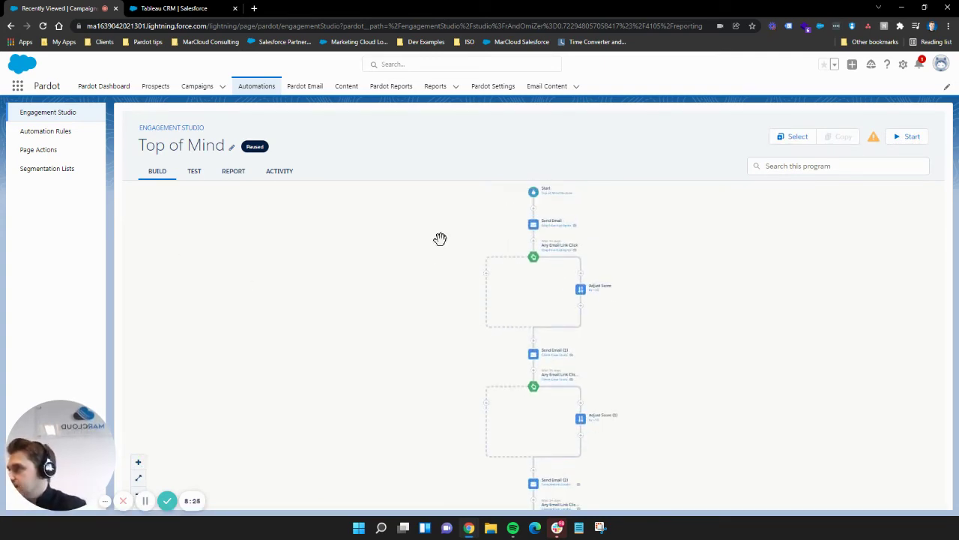
Insert an Add to Salesforce Campaign action between Start and the first Send Email step, without selecting a campaign.
click(533, 207)
click(487, 274)
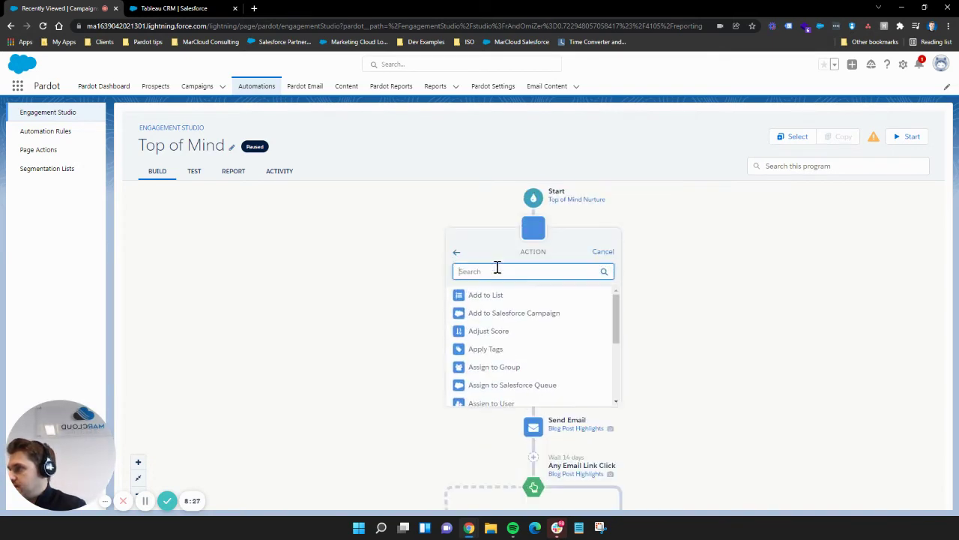
click(508, 311)
click(520, 424)
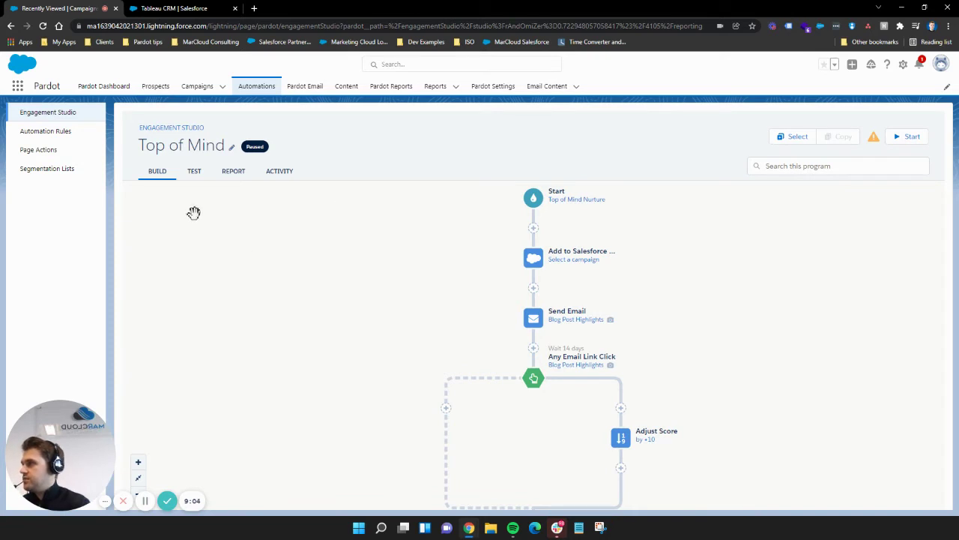
Start a new automation rule, give it an Add to CRM Campaign action, and look at its campaign choice.
click(46, 133)
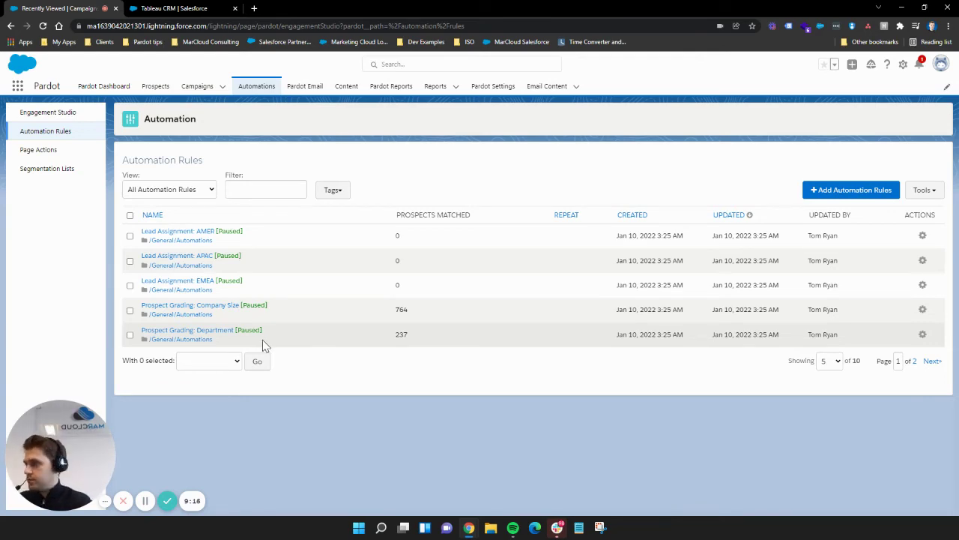
click(822, 192)
scroll(707, 293, down, 2)
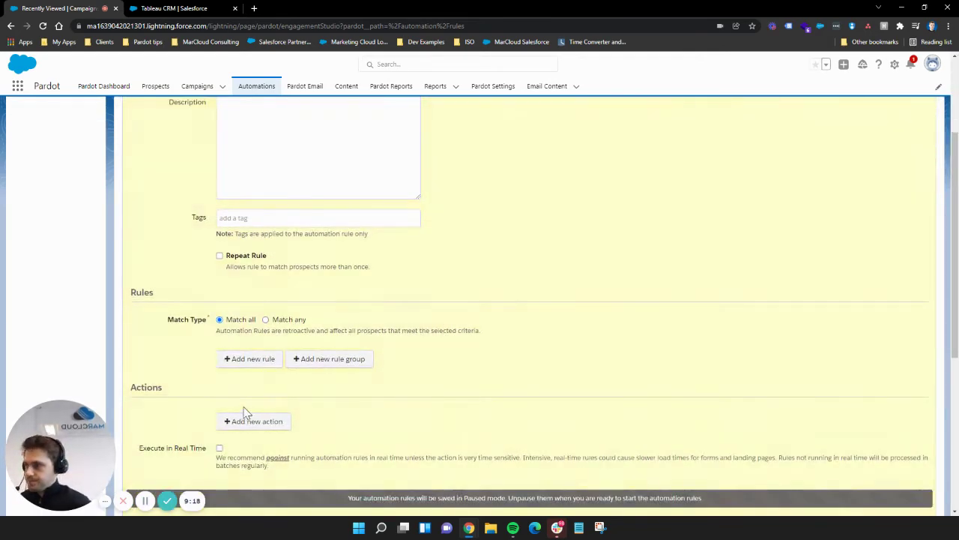
click(266, 424)
click(304, 371)
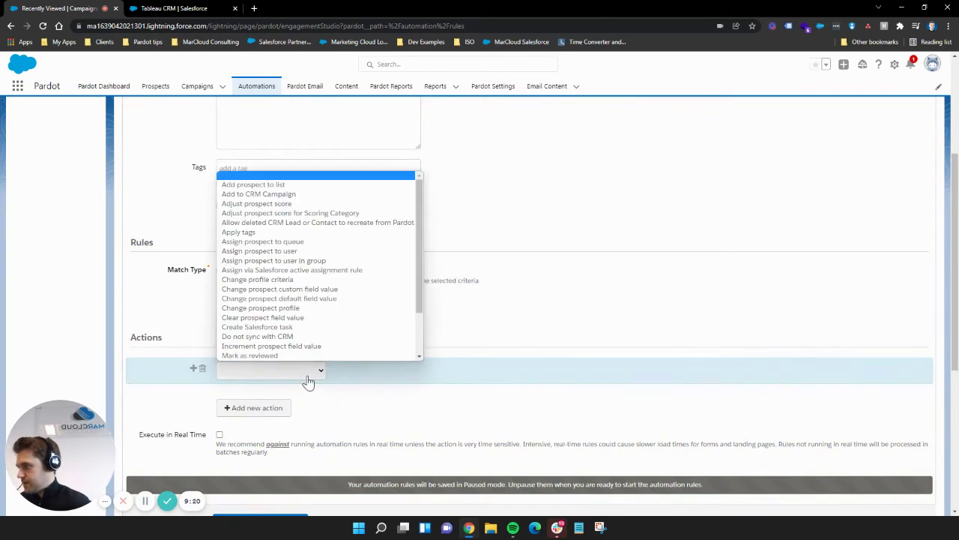
click(285, 194)
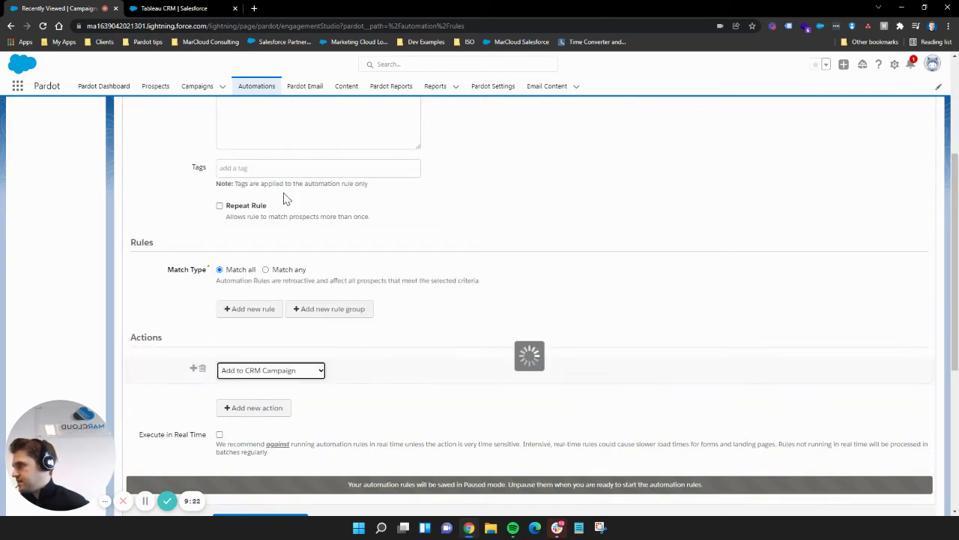
click(381, 370)
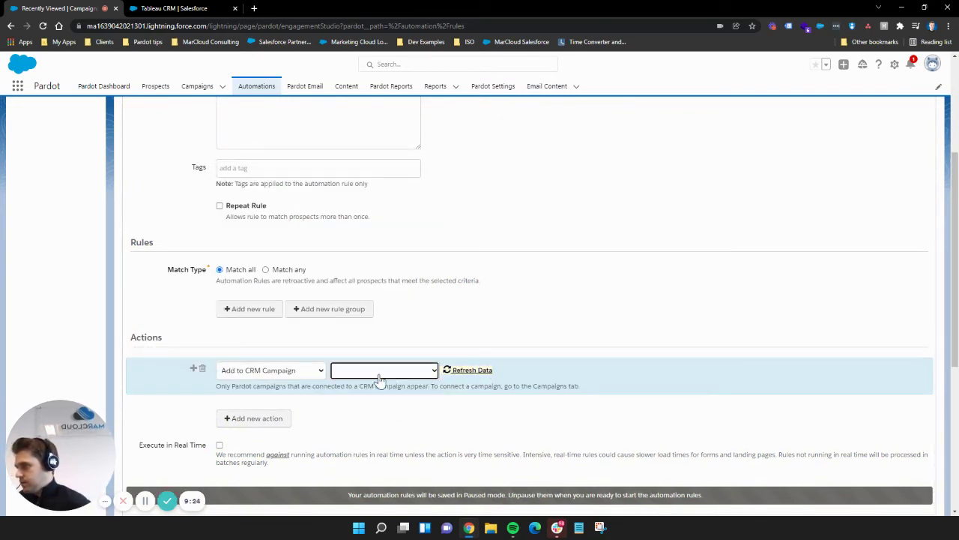
scroll(347, 332, up, 5)
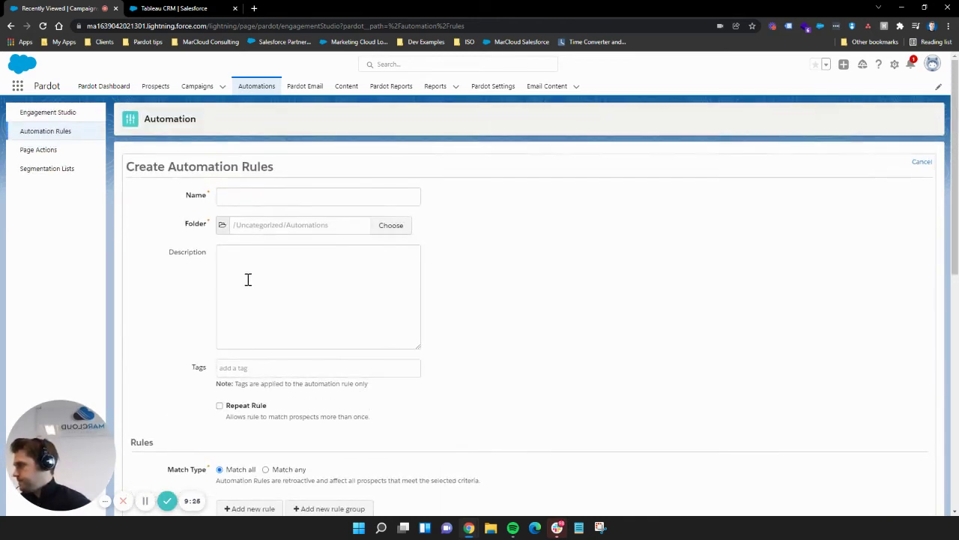
Open the Pricing Page page action for editing and set its scoring category to Expense Management.
click(43, 152)
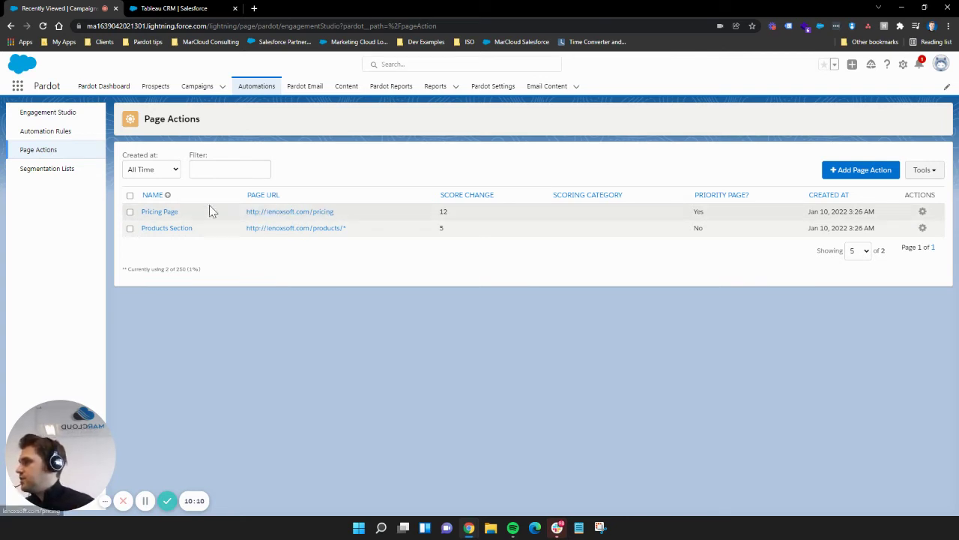
click(163, 212)
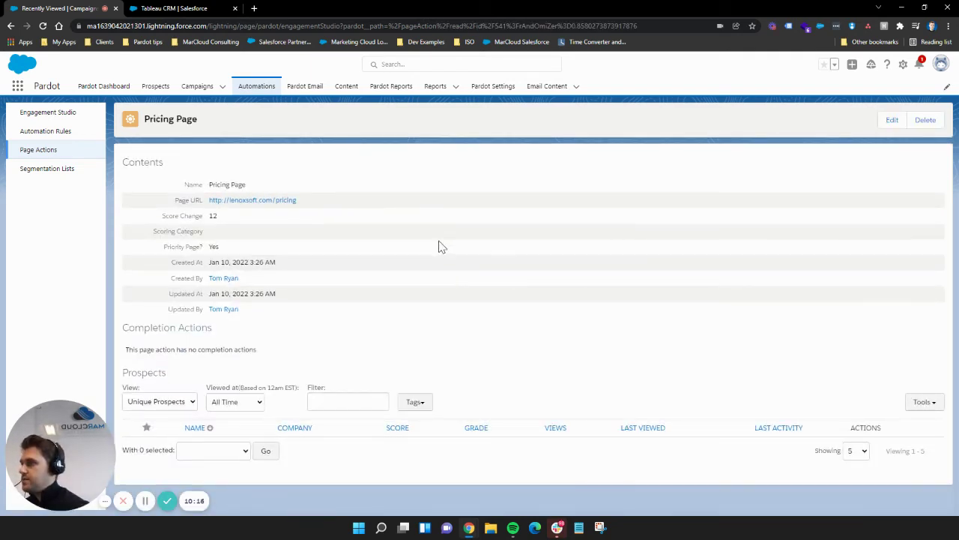
click(892, 120)
scroll(327, 315, down, 1)
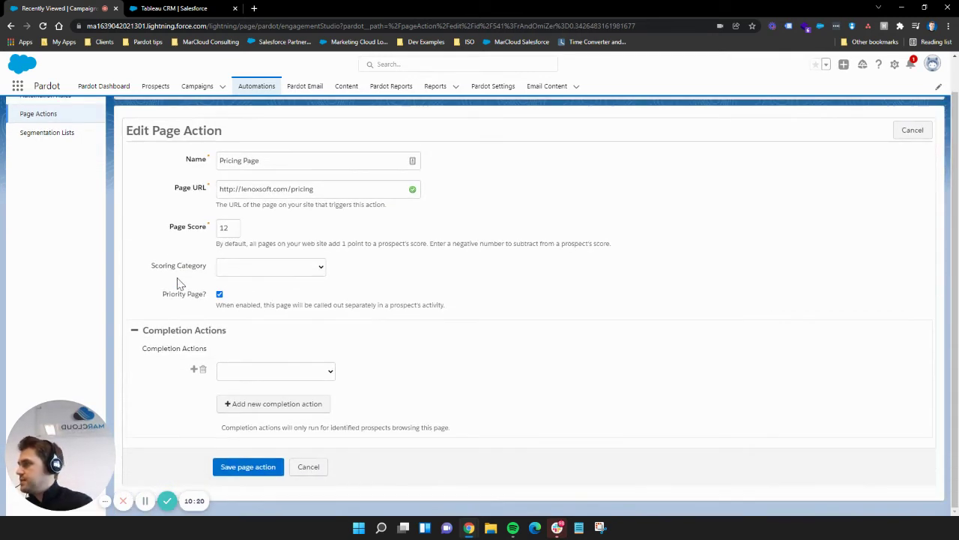
triple_click(332, 191)
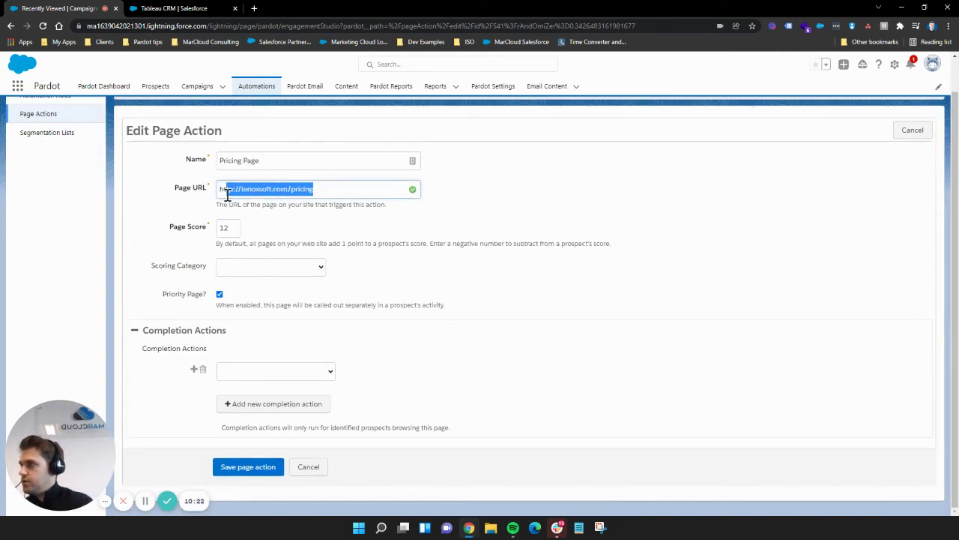
click(300, 268)
click(262, 292)
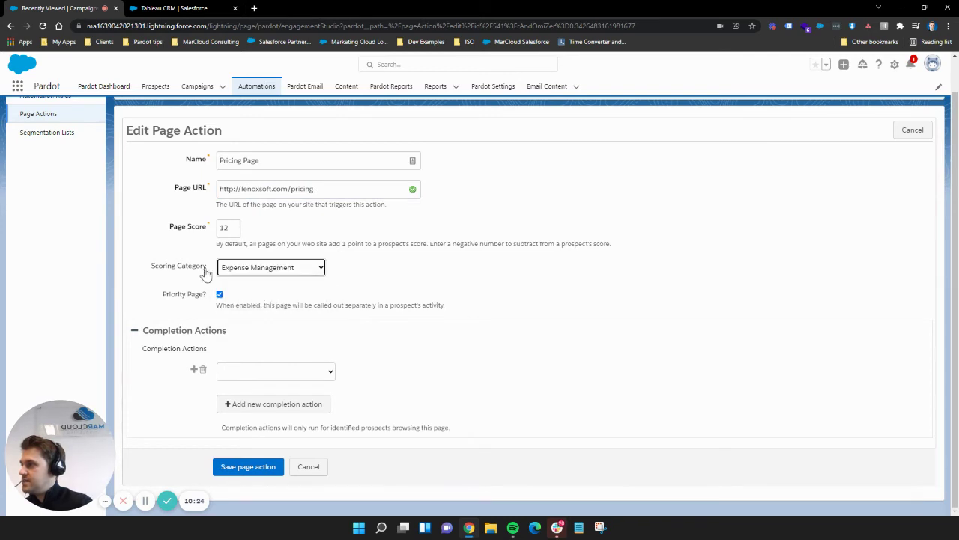
drag(229, 225, 210, 233)
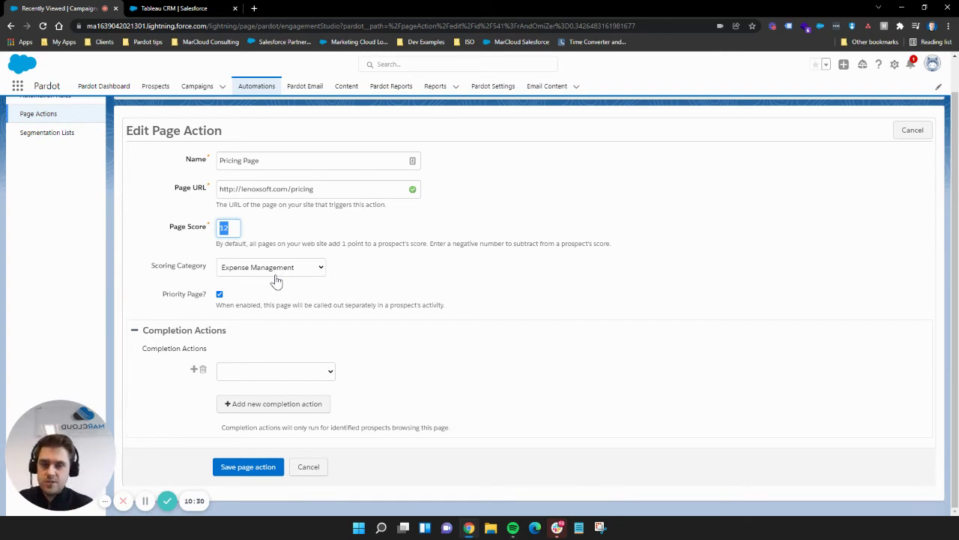
click(324, 191)
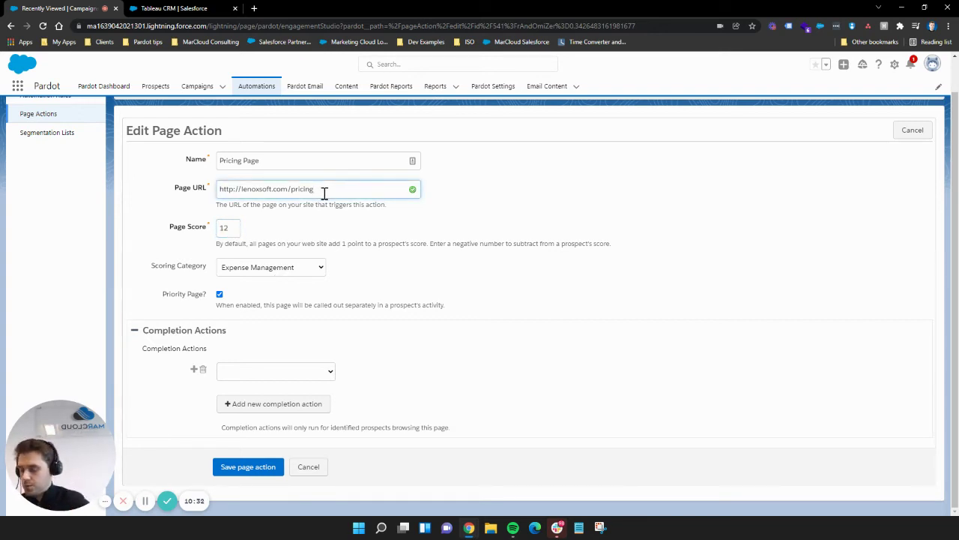
text(*)
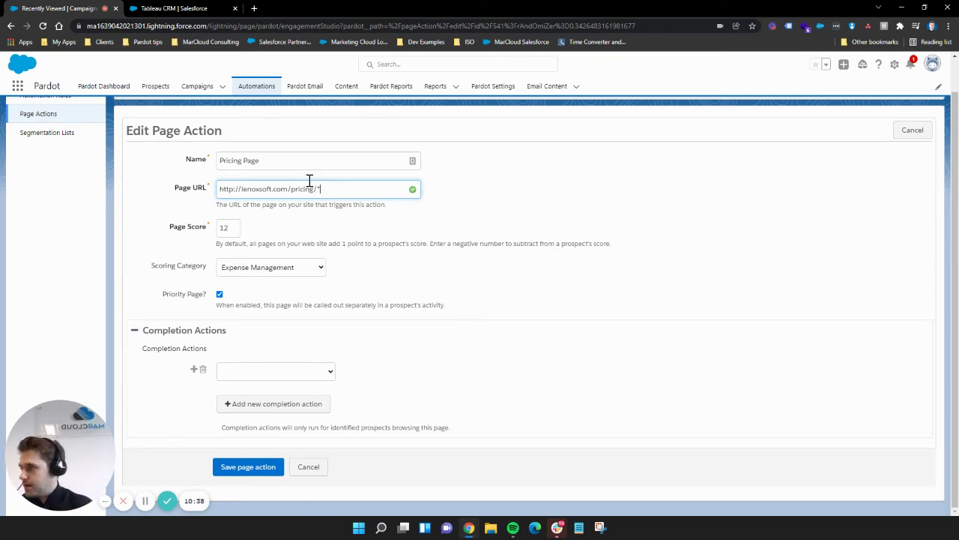
Re-enter the trailing * wildcard in the Pricing Page action's page URL.
key(BackSpace)
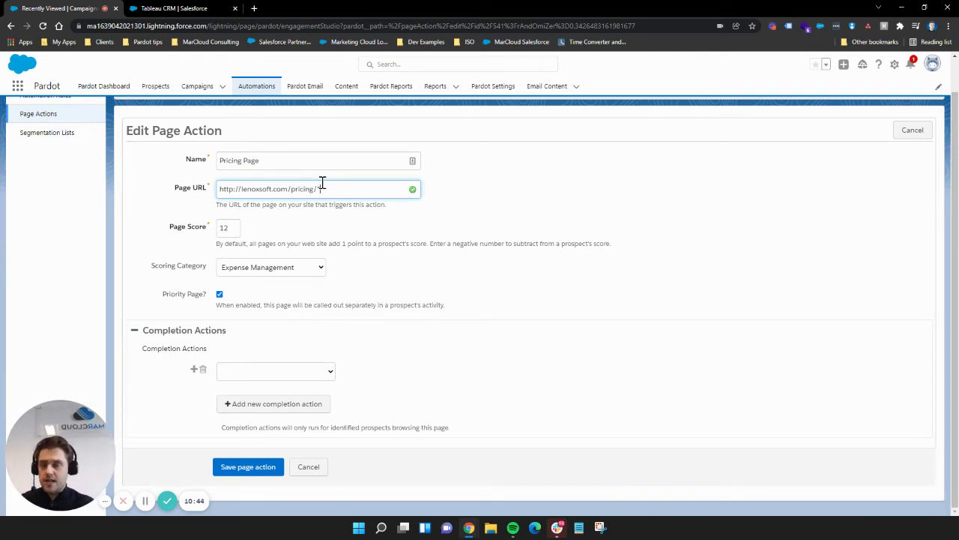
text(*)
scroll(320, 188, up, 1)
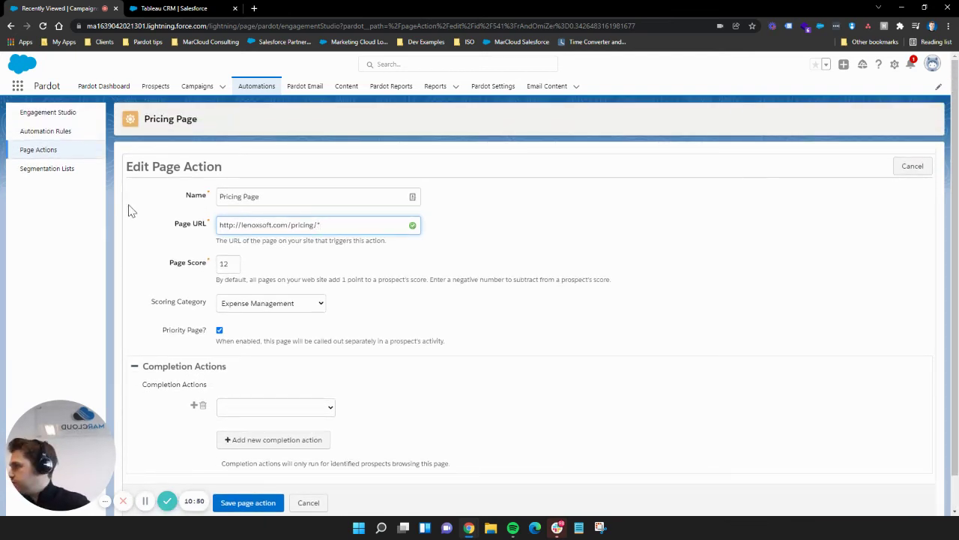
Open the Competitors dynamic list from the segmentation lists and bring up its rules for editing.
click(54, 175)
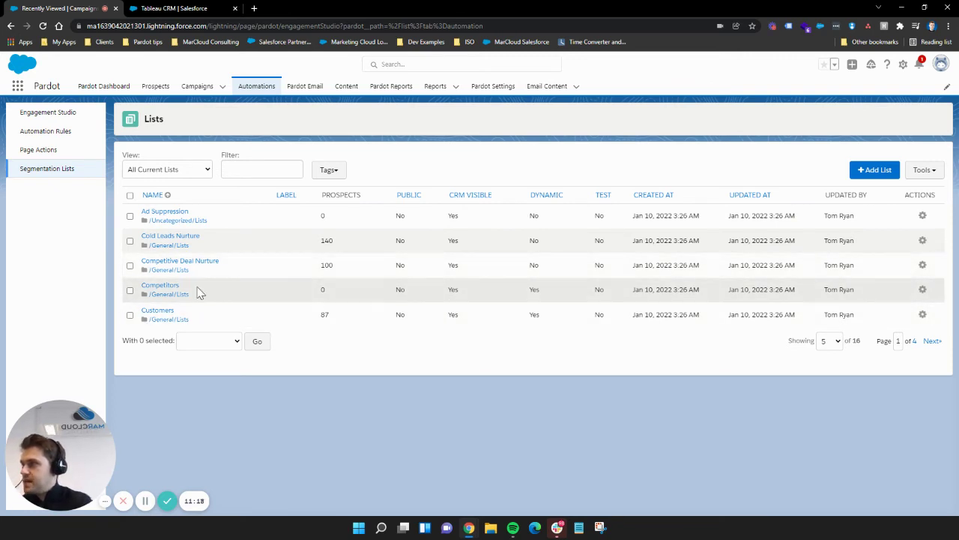
click(161, 286)
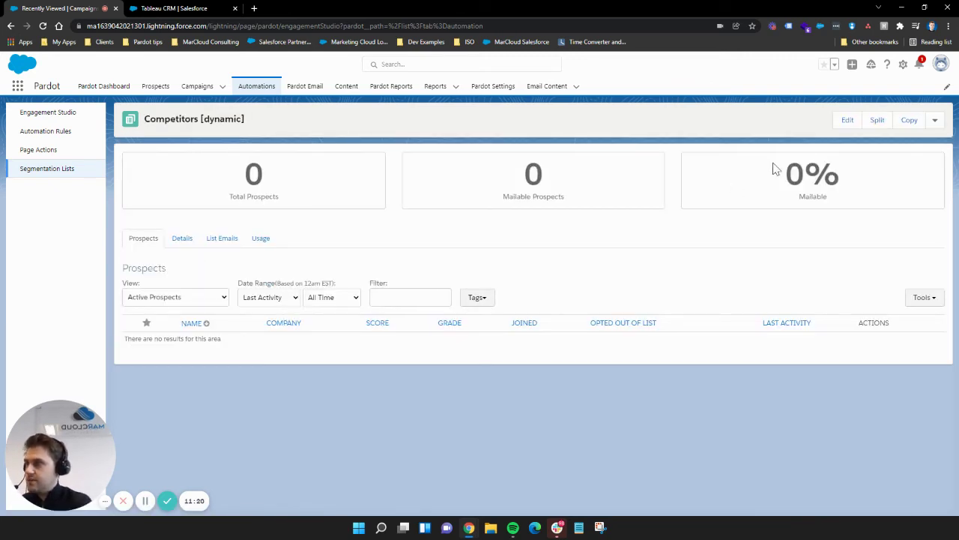
click(841, 122)
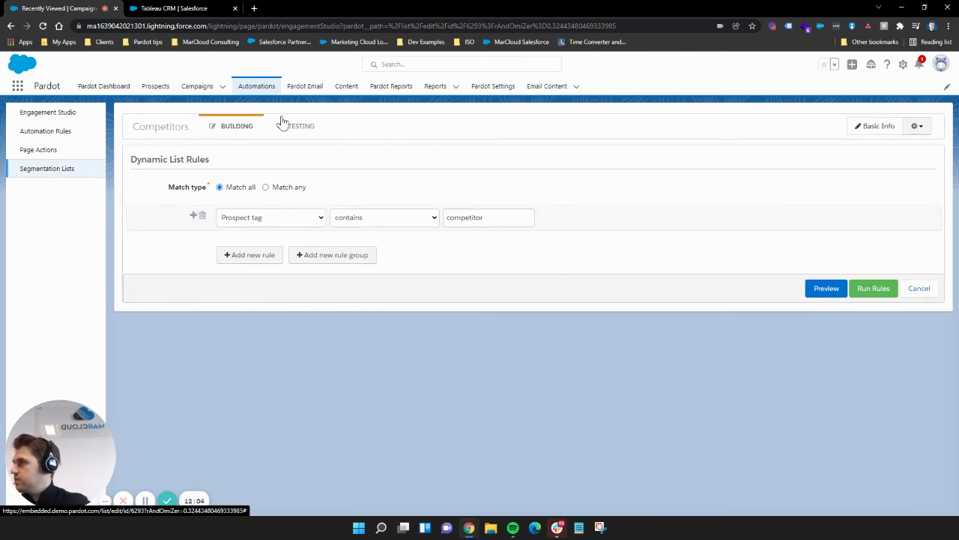
Review the White Paper Download email template and the Demo email content record.
click(307, 93)
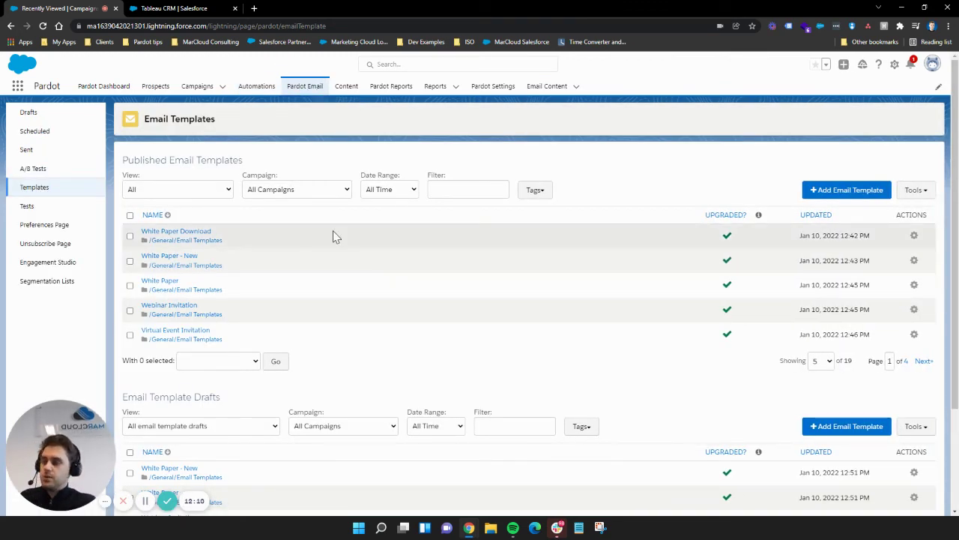
click(183, 234)
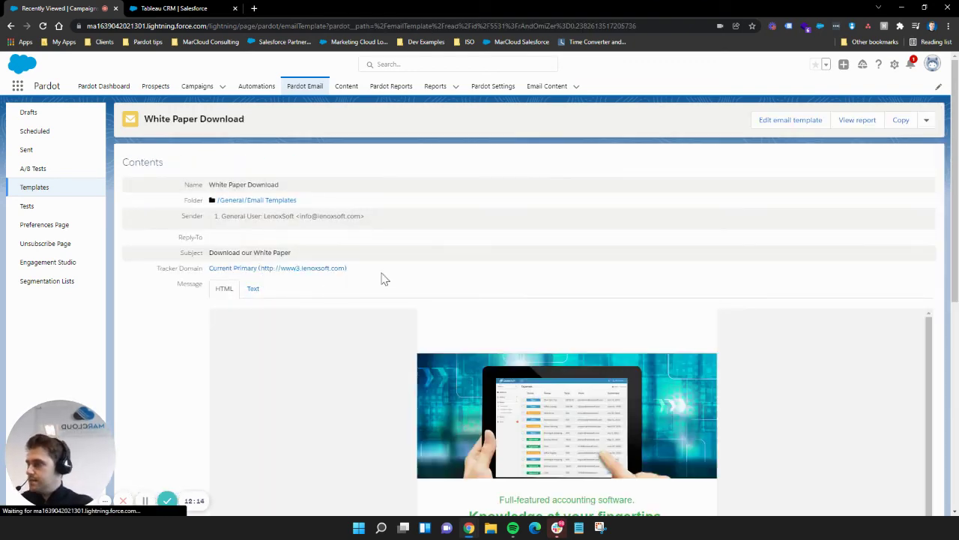
scroll(637, 460, down, 2)
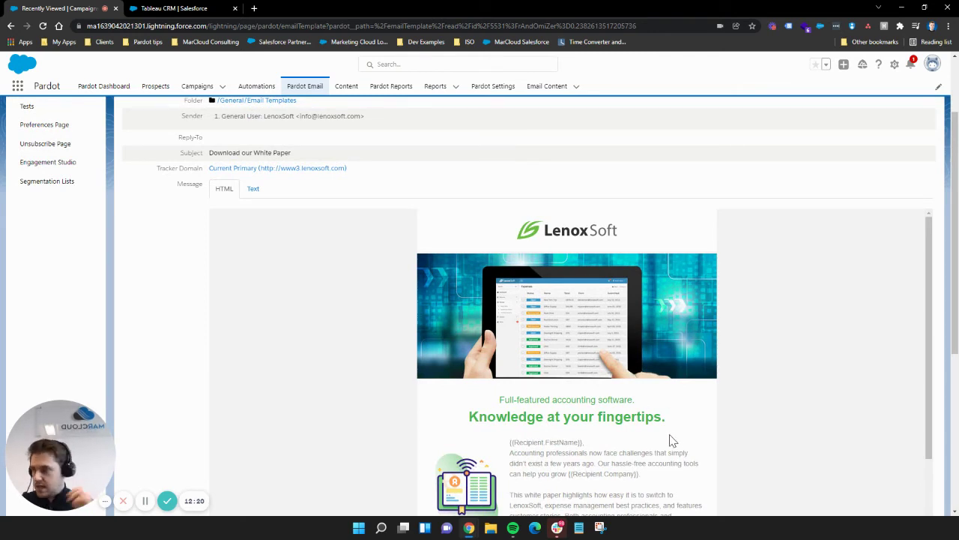
scroll(673, 441, up, 2)
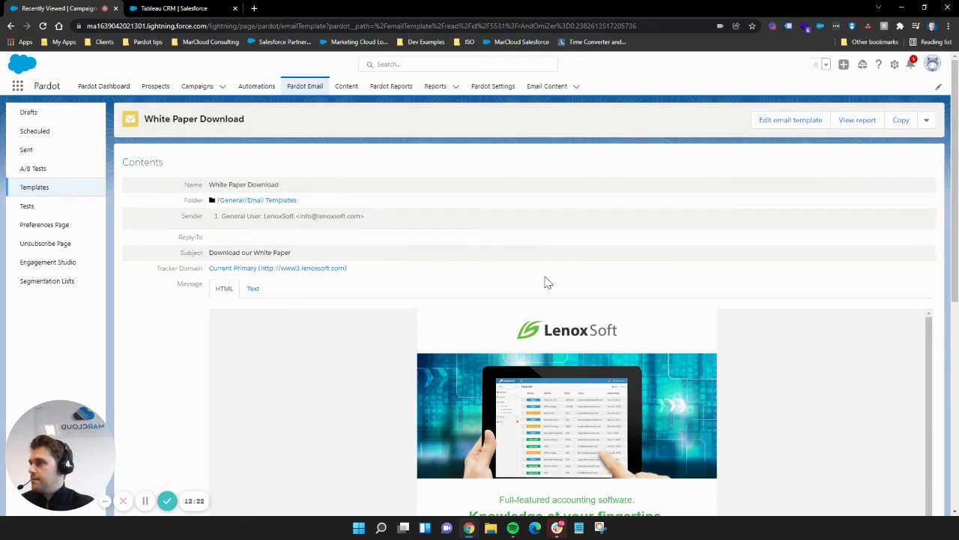
click(545, 91)
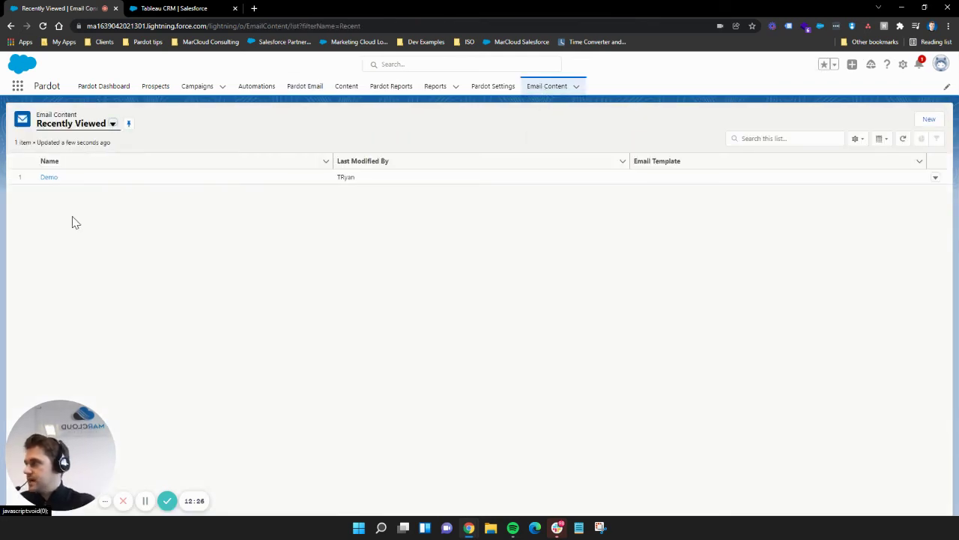
click(47, 179)
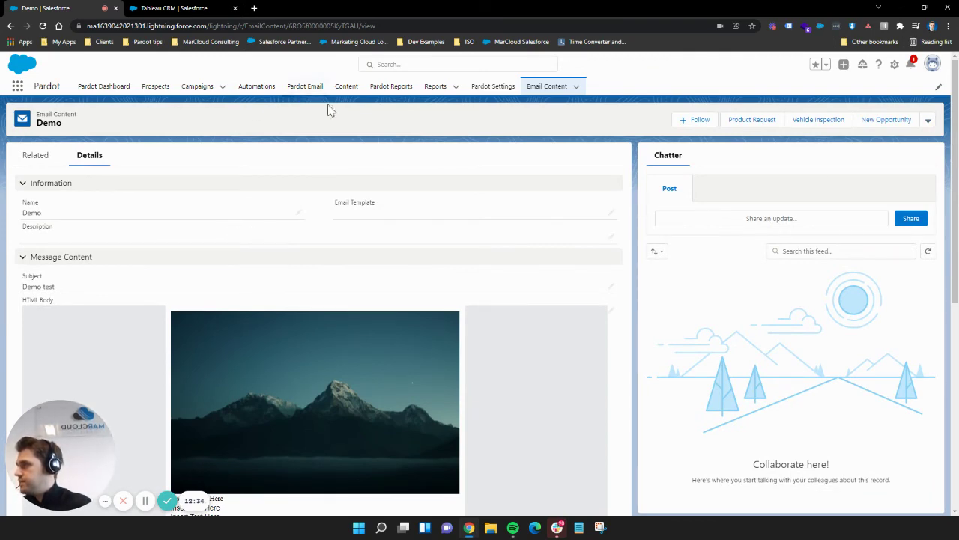
Look through the content area's forms, custom redirects, dynamic content, snippets and folders, selecting the Events folder.
click(353, 91)
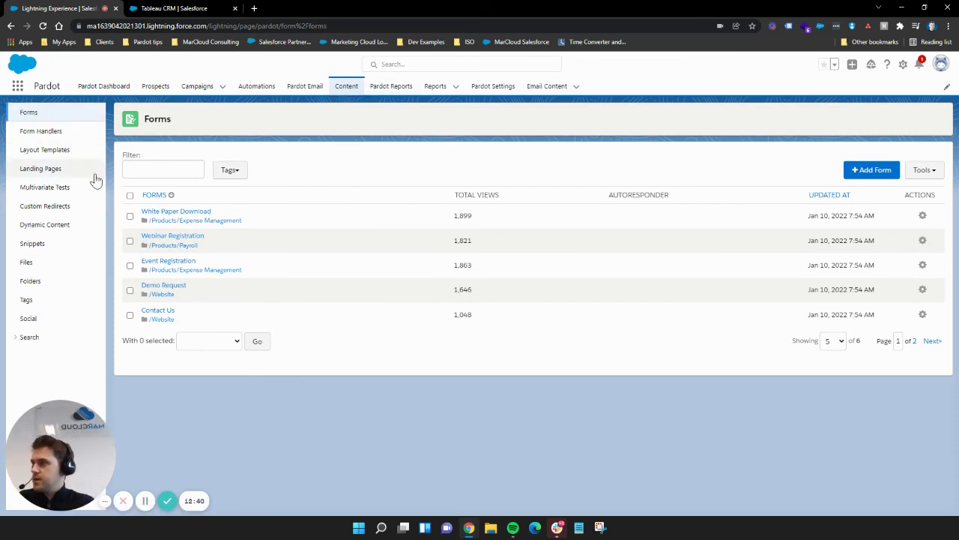
click(57, 206)
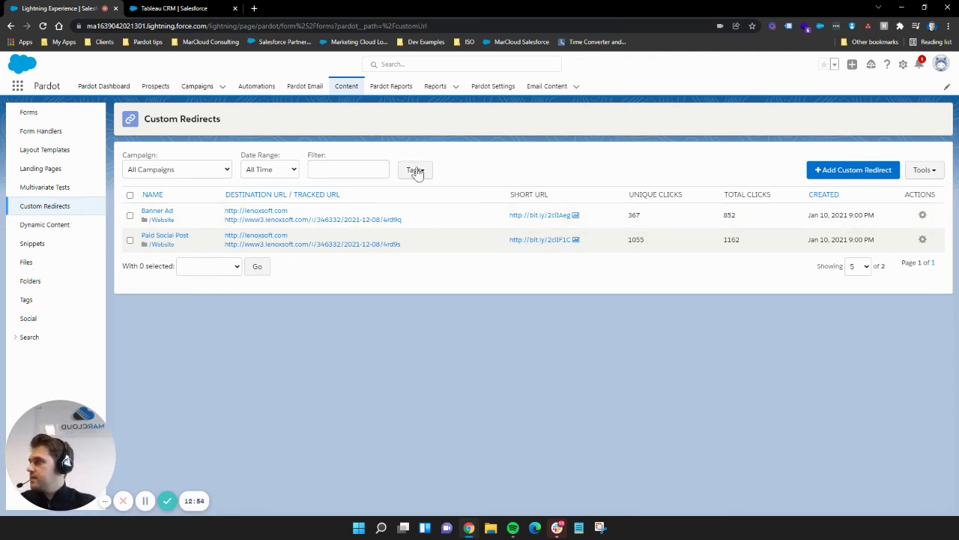
click(56, 225)
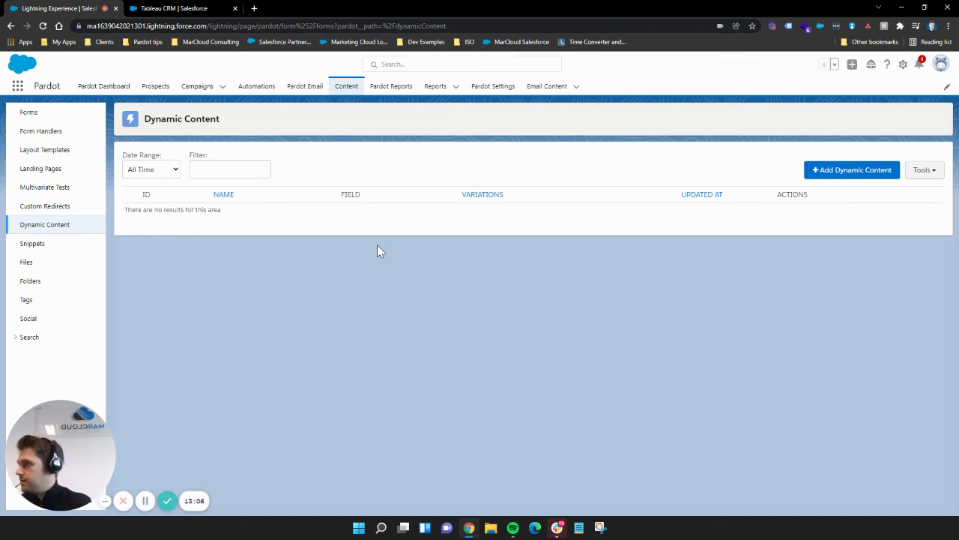
click(33, 244)
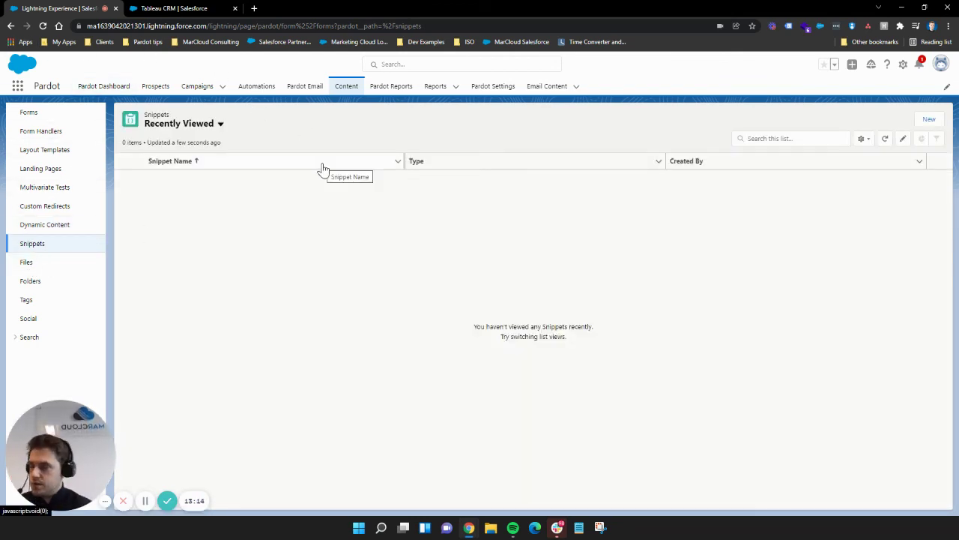
click(31, 282)
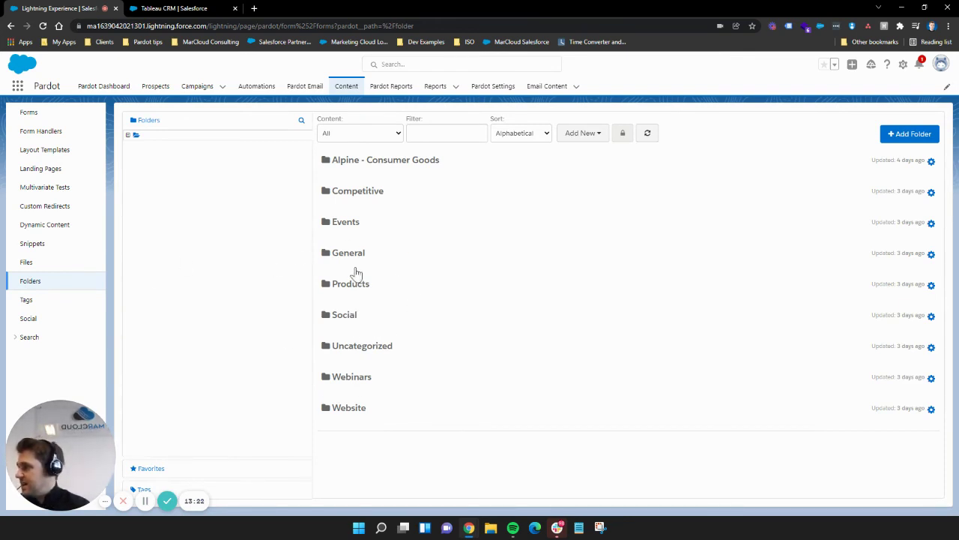
click(369, 237)
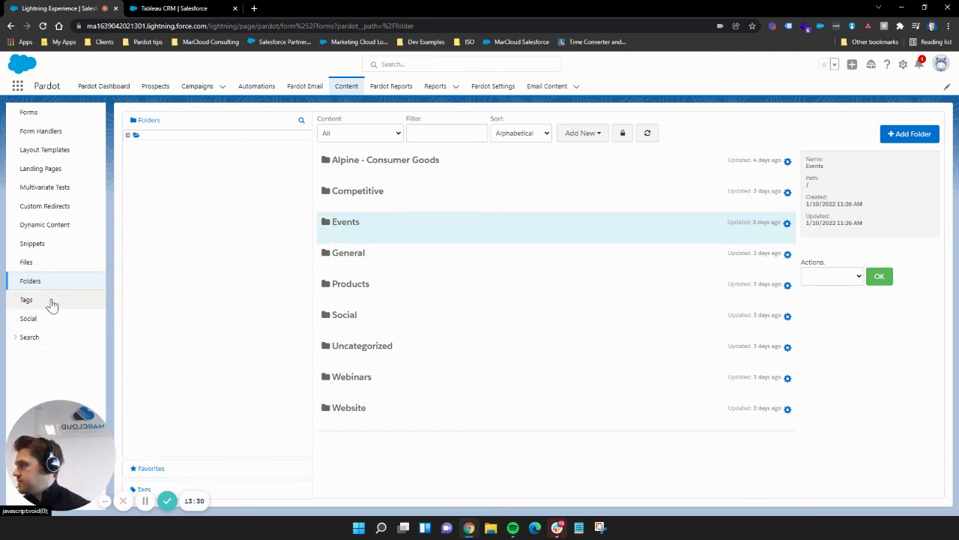
Expand the content area's Search section and view the tracked keywords.
click(17, 339)
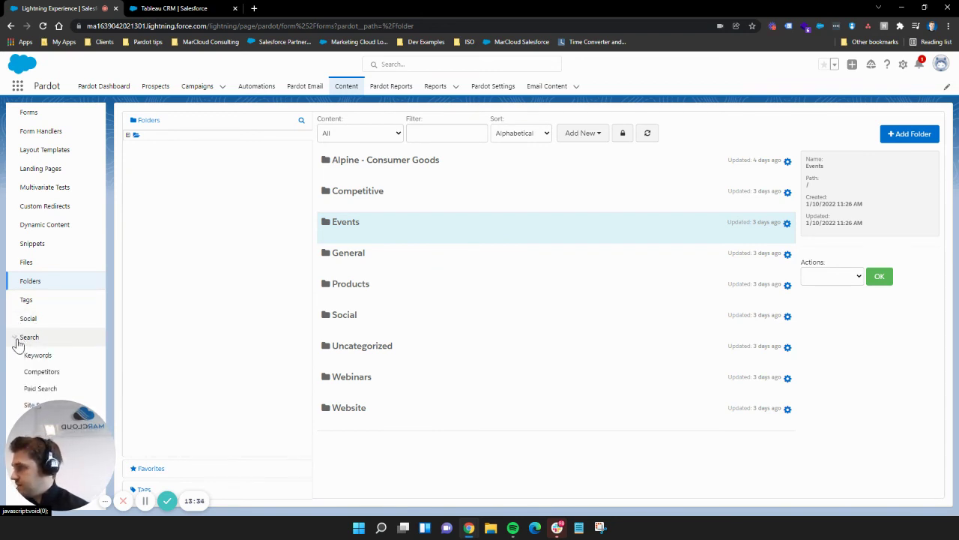
click(24, 338)
click(30, 339)
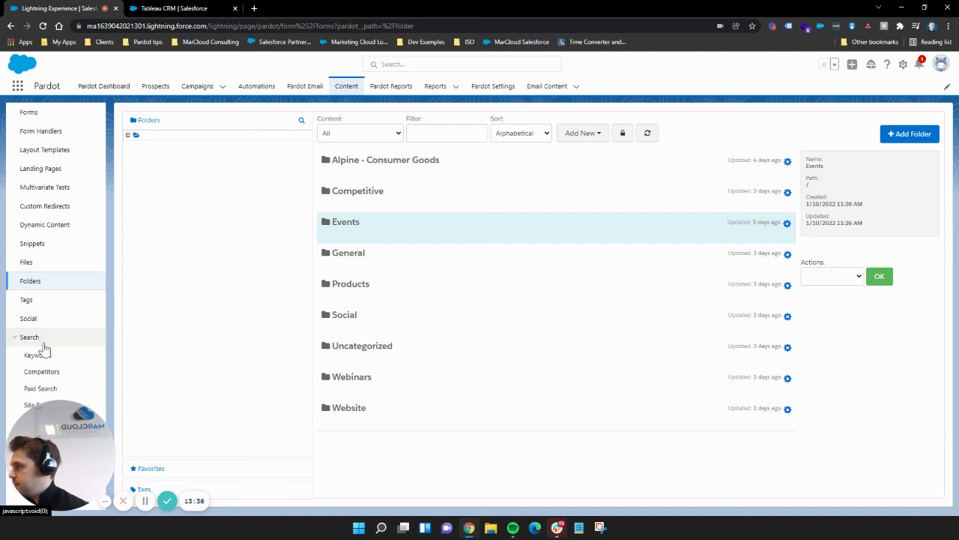
click(92, 355)
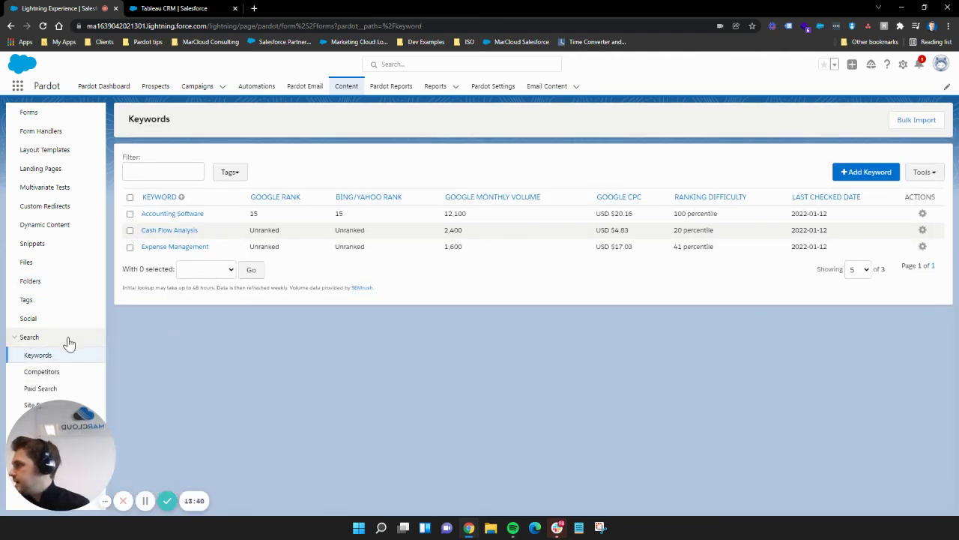
click(66, 339)
Examine the campaign performance chart and campaign report in Pardot Reports.
click(395, 90)
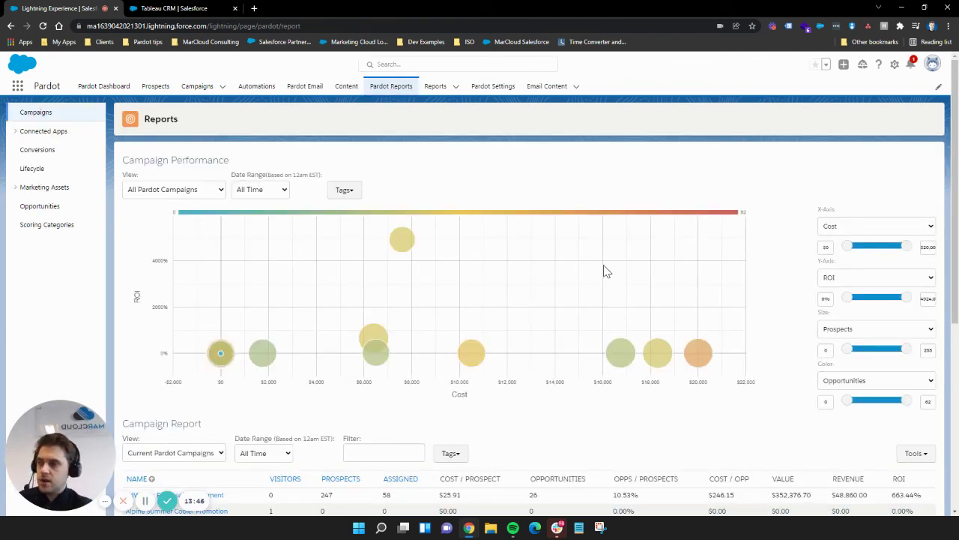
scroll(607, 271, down, 2)
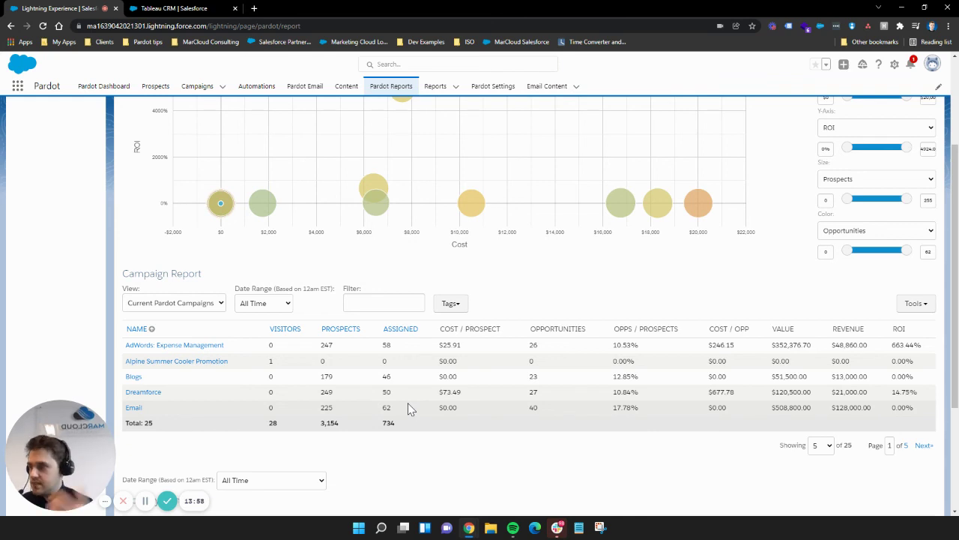
scroll(408, 409, up, 2)
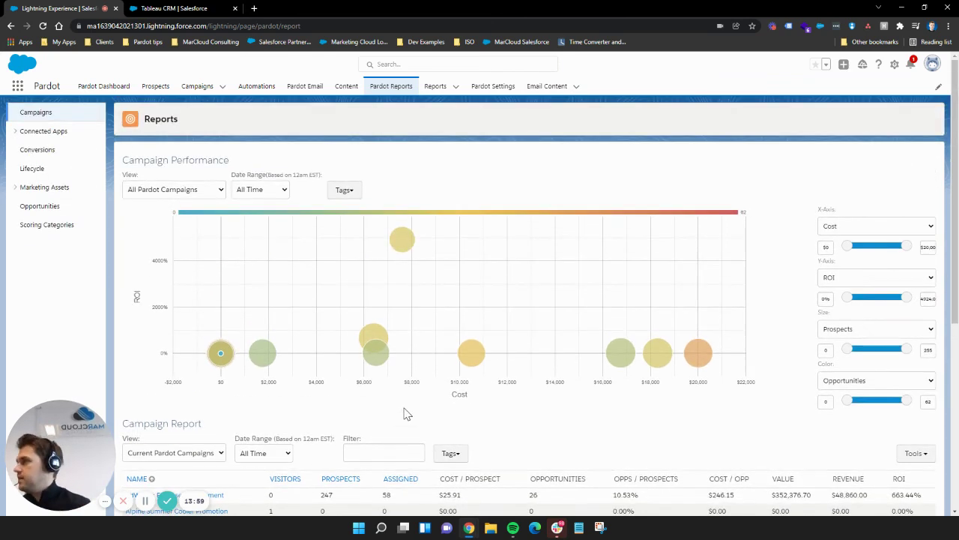
View the recent Salesforce reports and the Domain Management page in Pardot Settings.
click(436, 87)
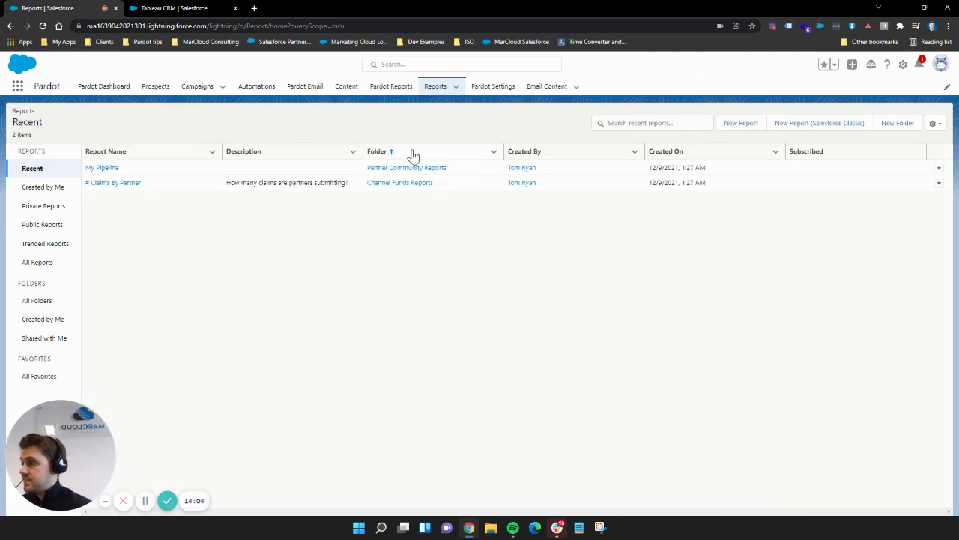
click(492, 88)
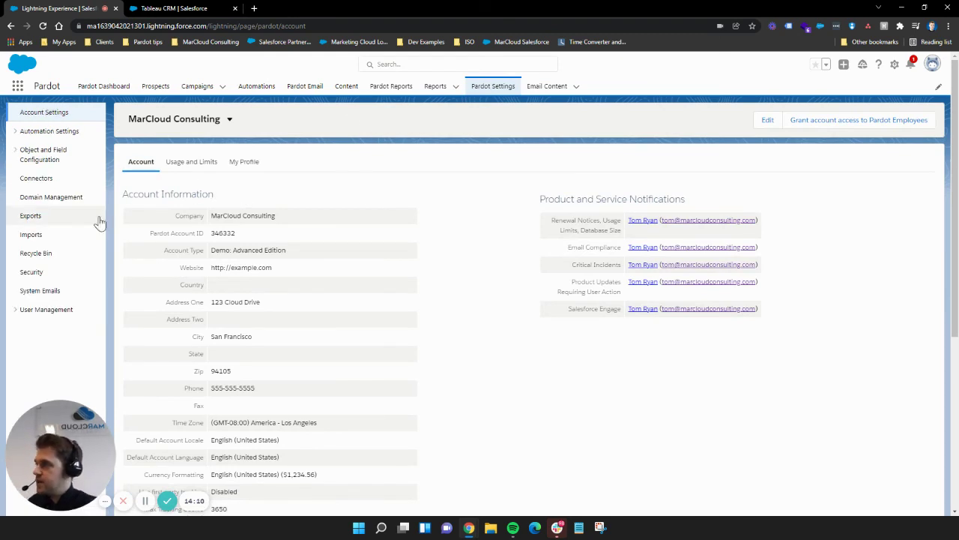
click(65, 198)
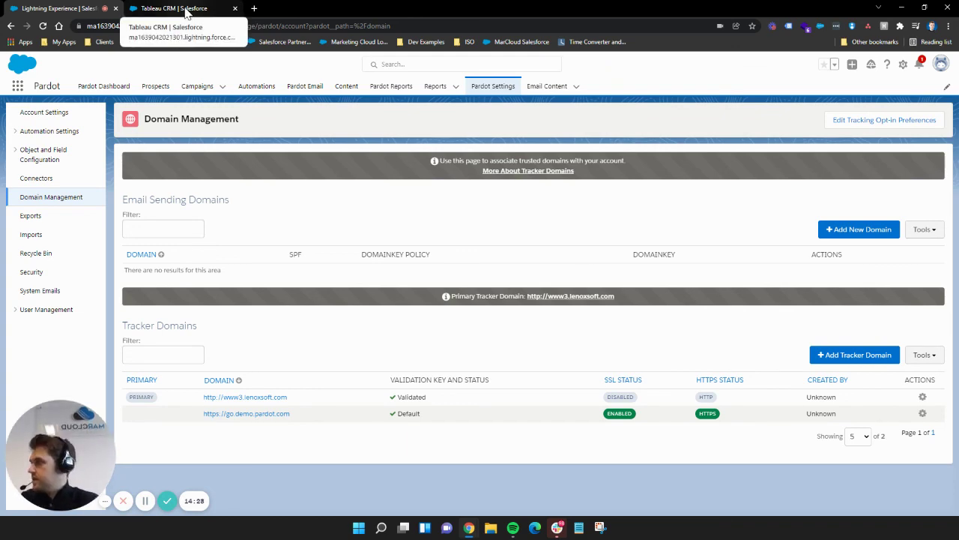
Switch to Tableau CRM and open the Multi-Touch Attribution dashboard in the B2B Marketing Analytics app.
click(186, 10)
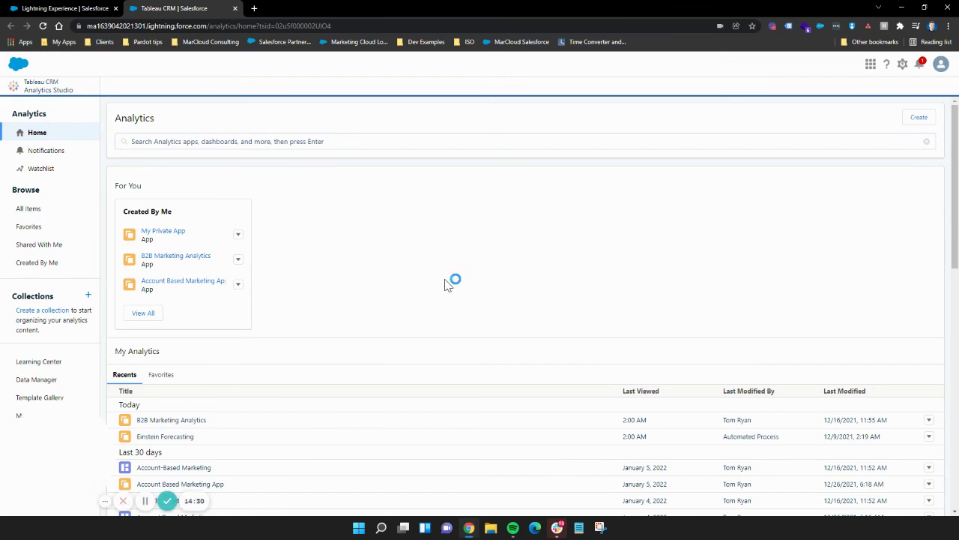
click(170, 421)
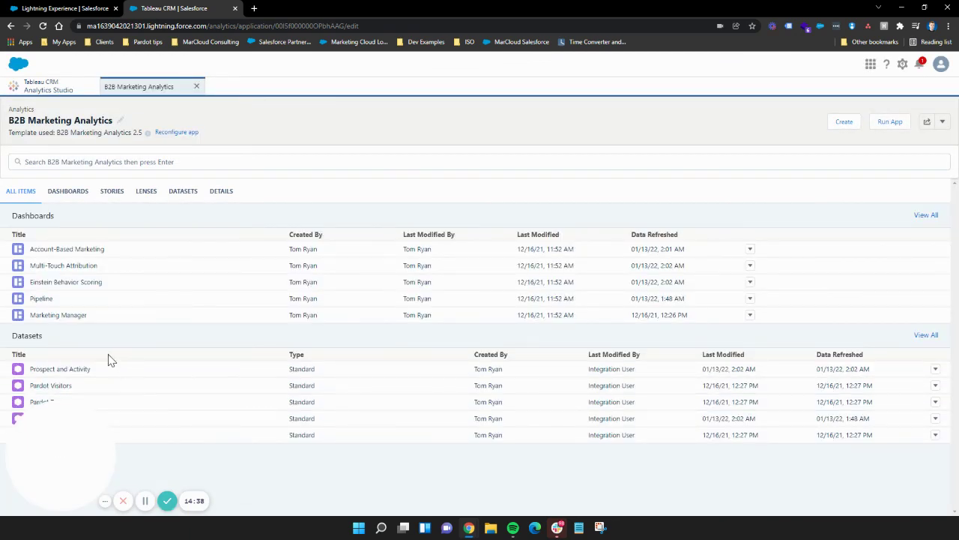
click(76, 269)
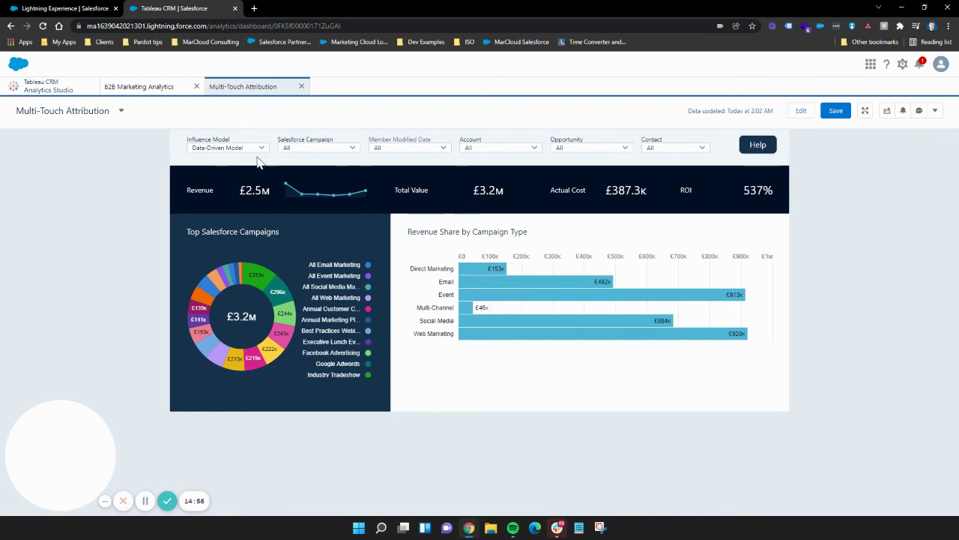
Set the Multi-Touch Attribution dashboard's influence model to Salesforce Model and check the other available models.
click(203, 152)
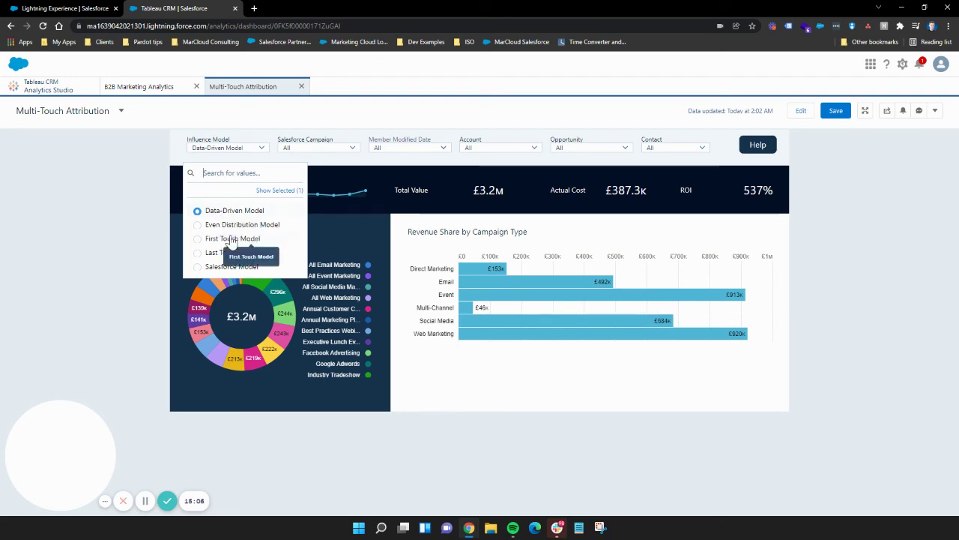
click(248, 266)
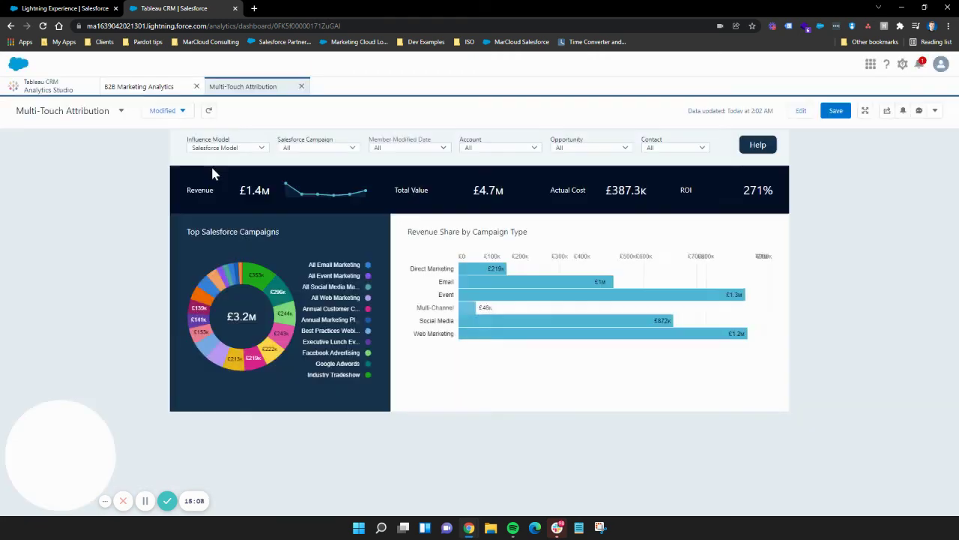
click(227, 148)
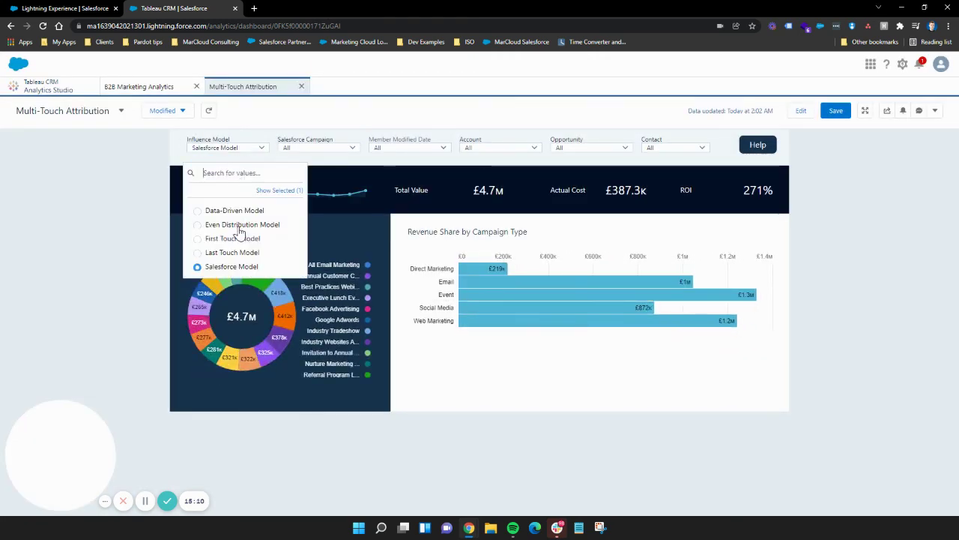
click(481, 413)
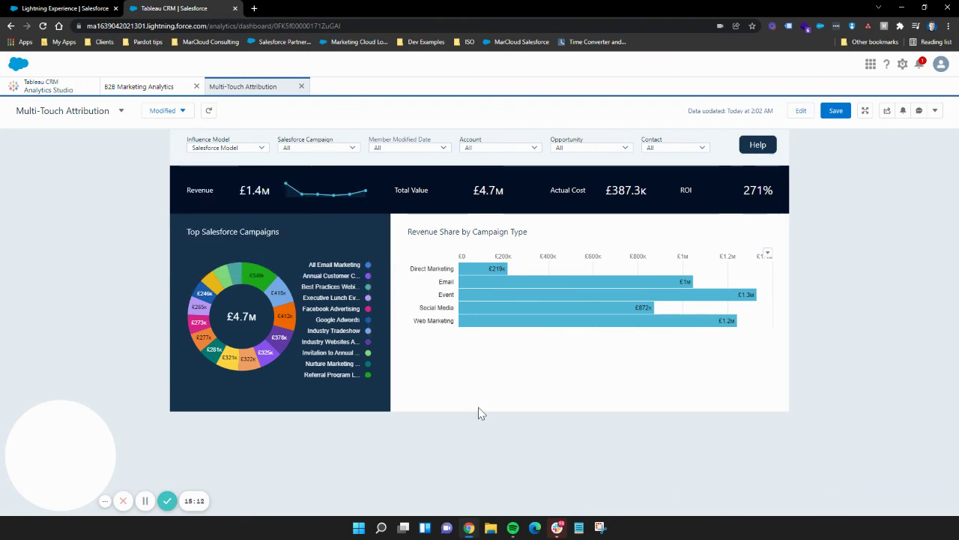
Look at the list of other dashboards available from the Multi-Touch Attribution dashboard.
mouse_move(279, 341)
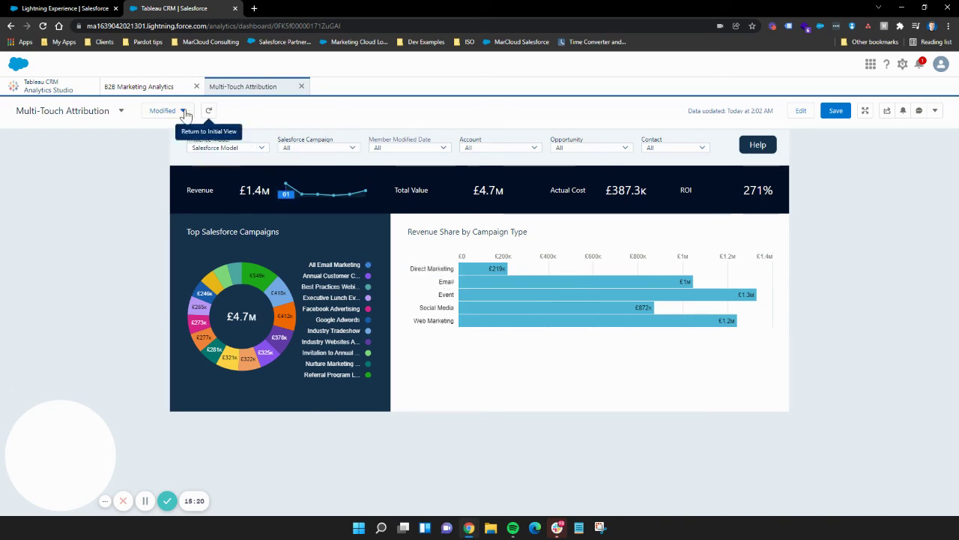
click(121, 111)
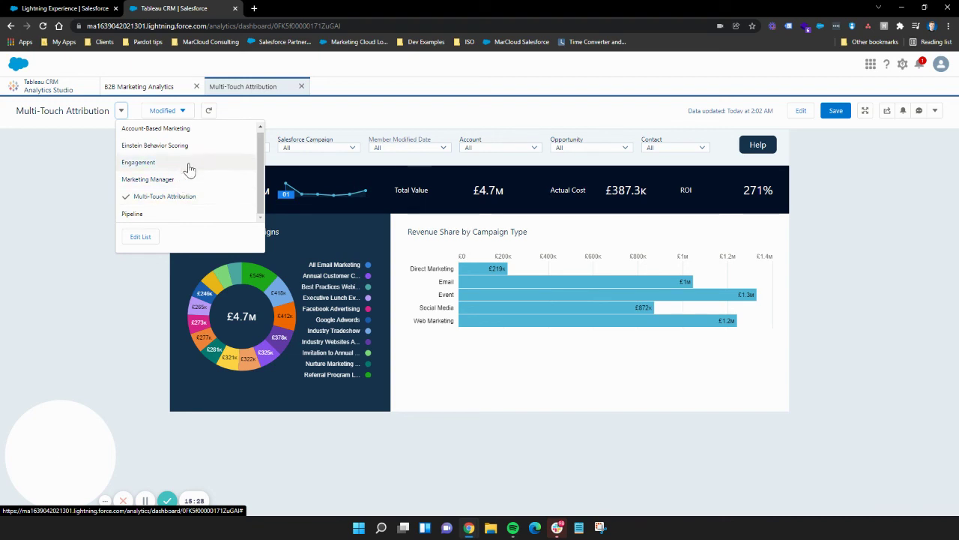
click(137, 303)
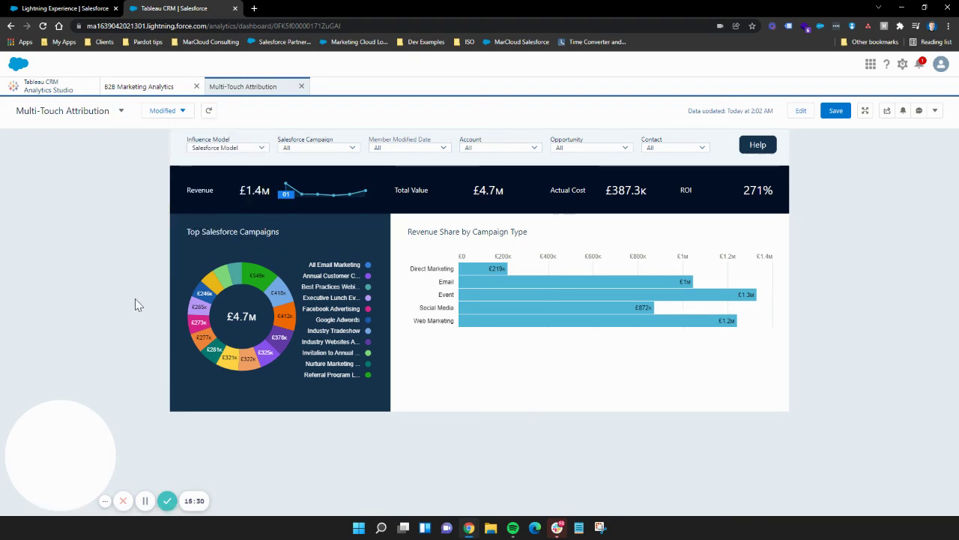